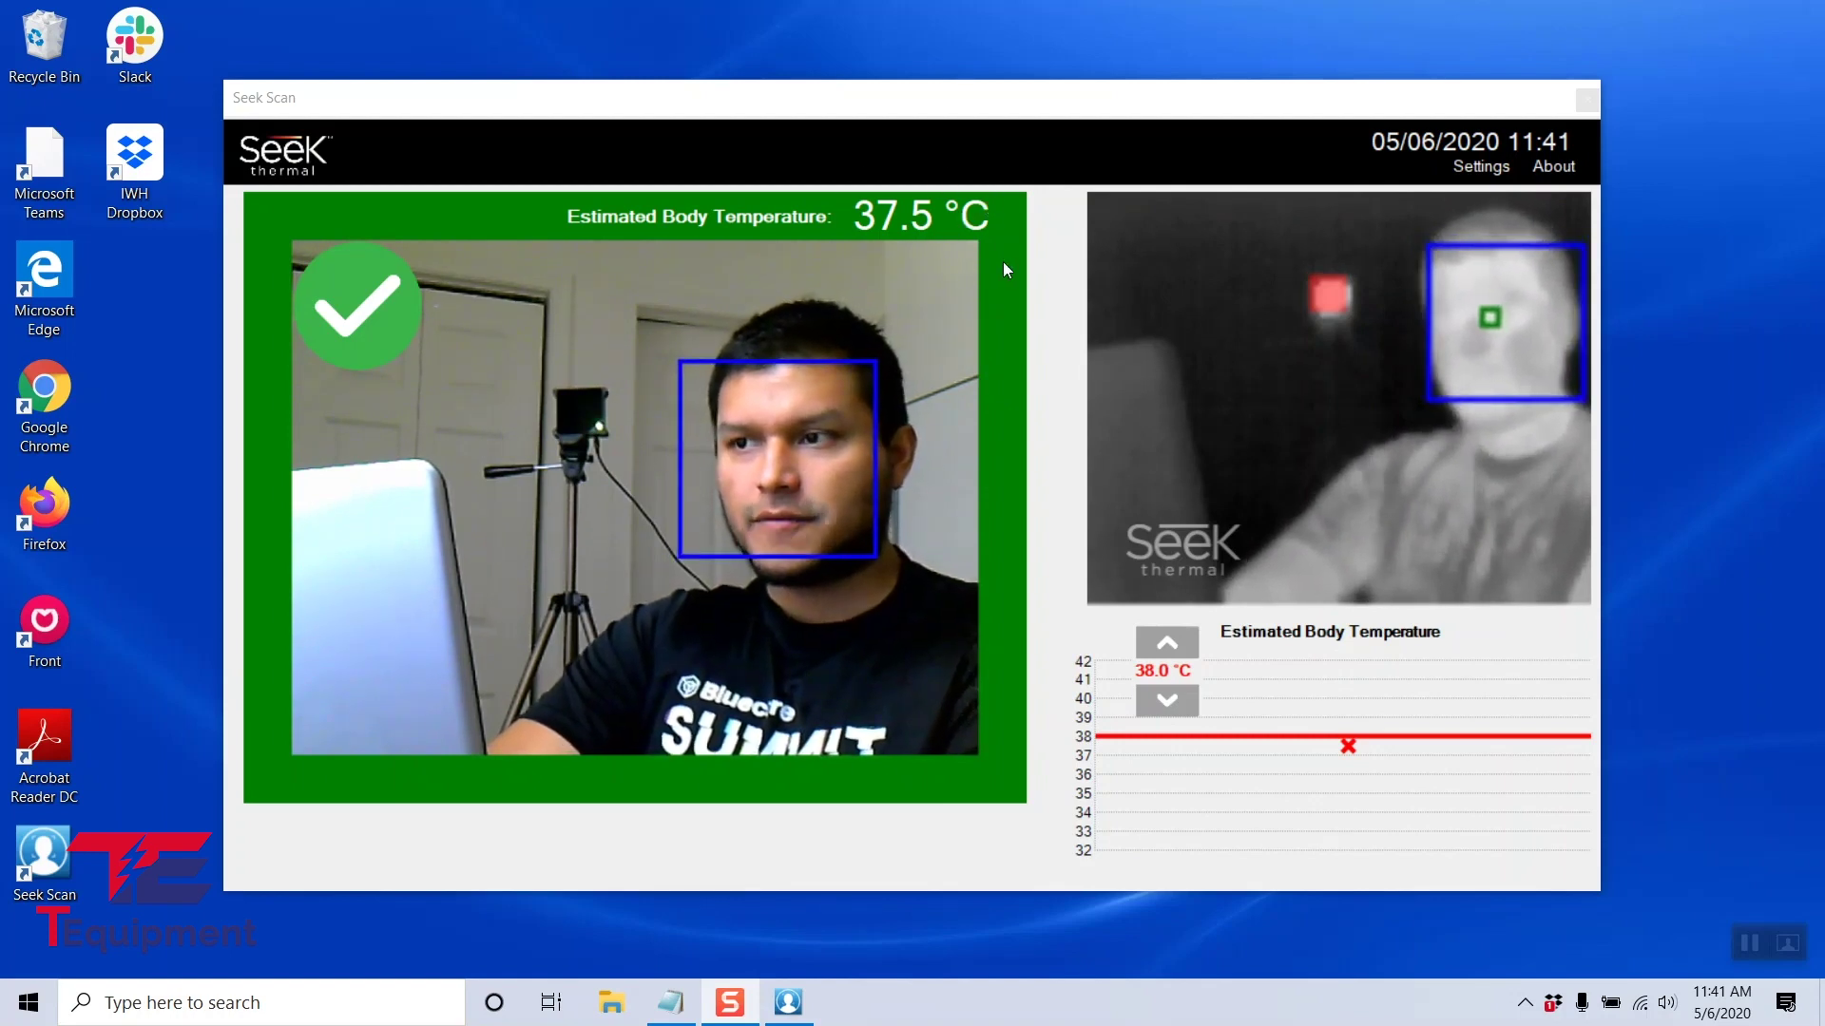
# - Set the units to °F with Save Images and Show Skin Temp enabled in the settings, and restart Seek Scan
pyautogui.click(1479, 169)
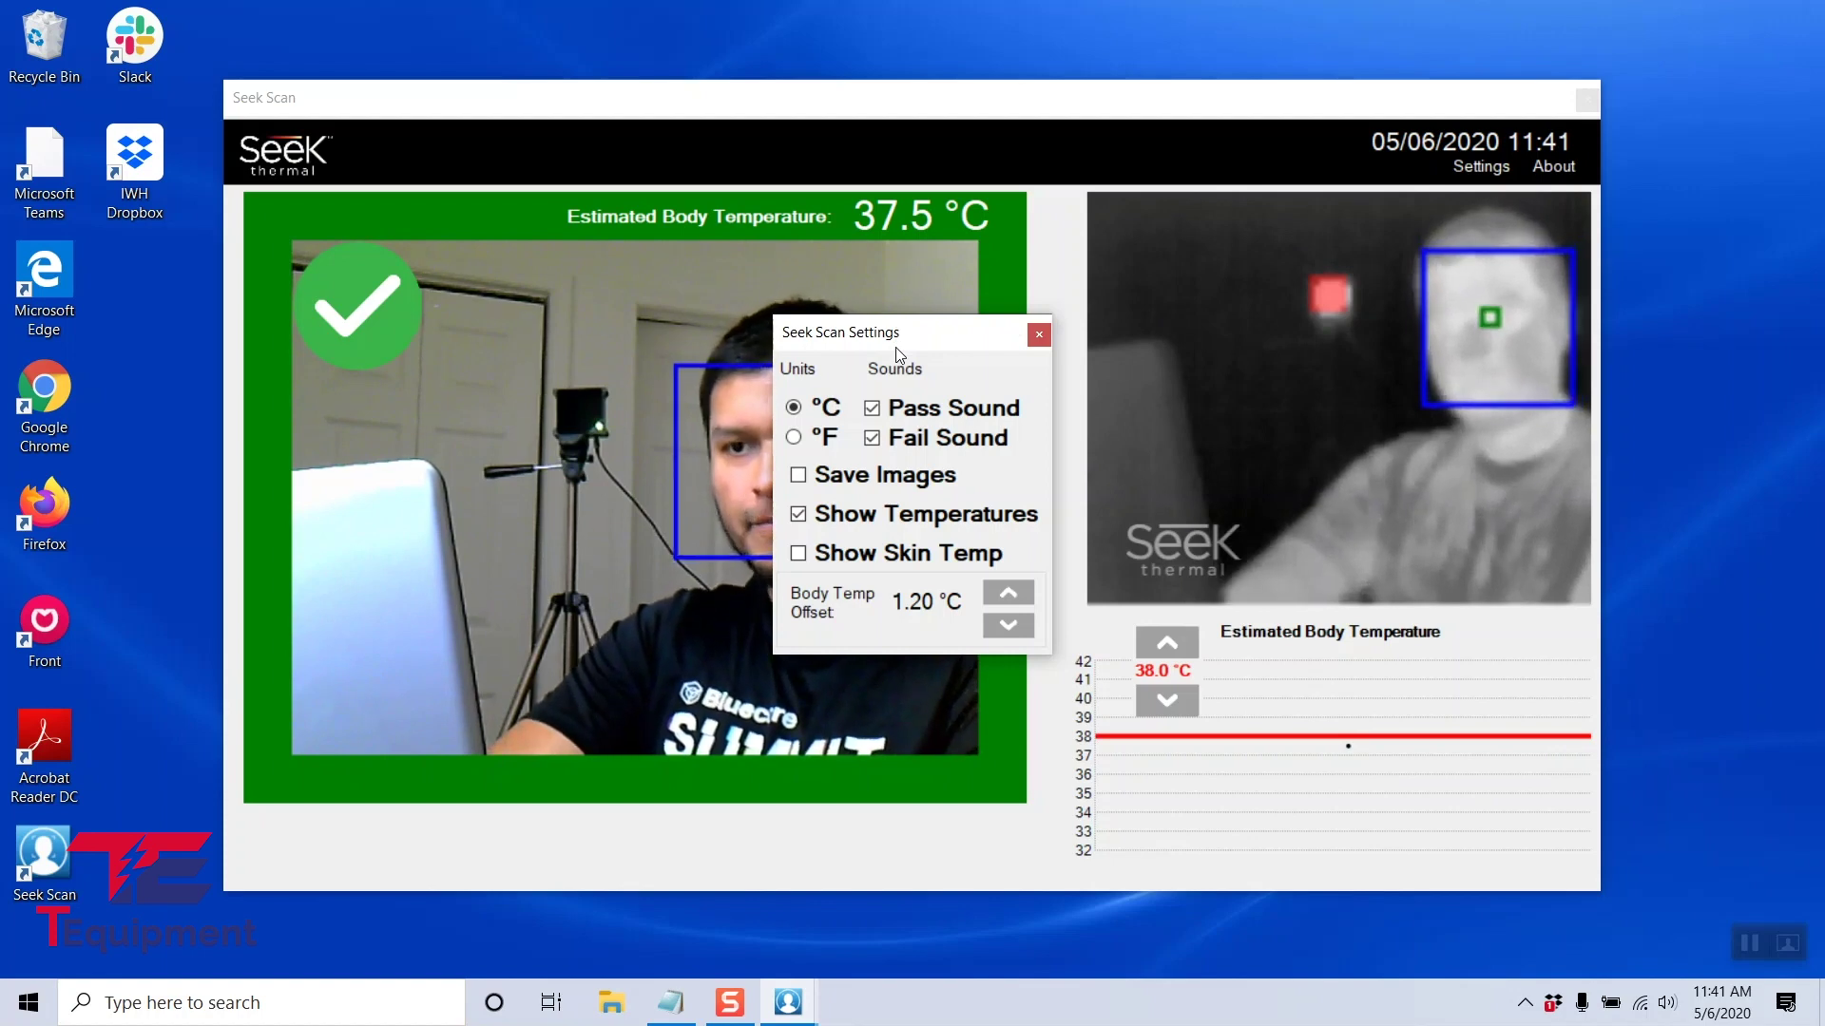
pyautogui.click(794, 439)
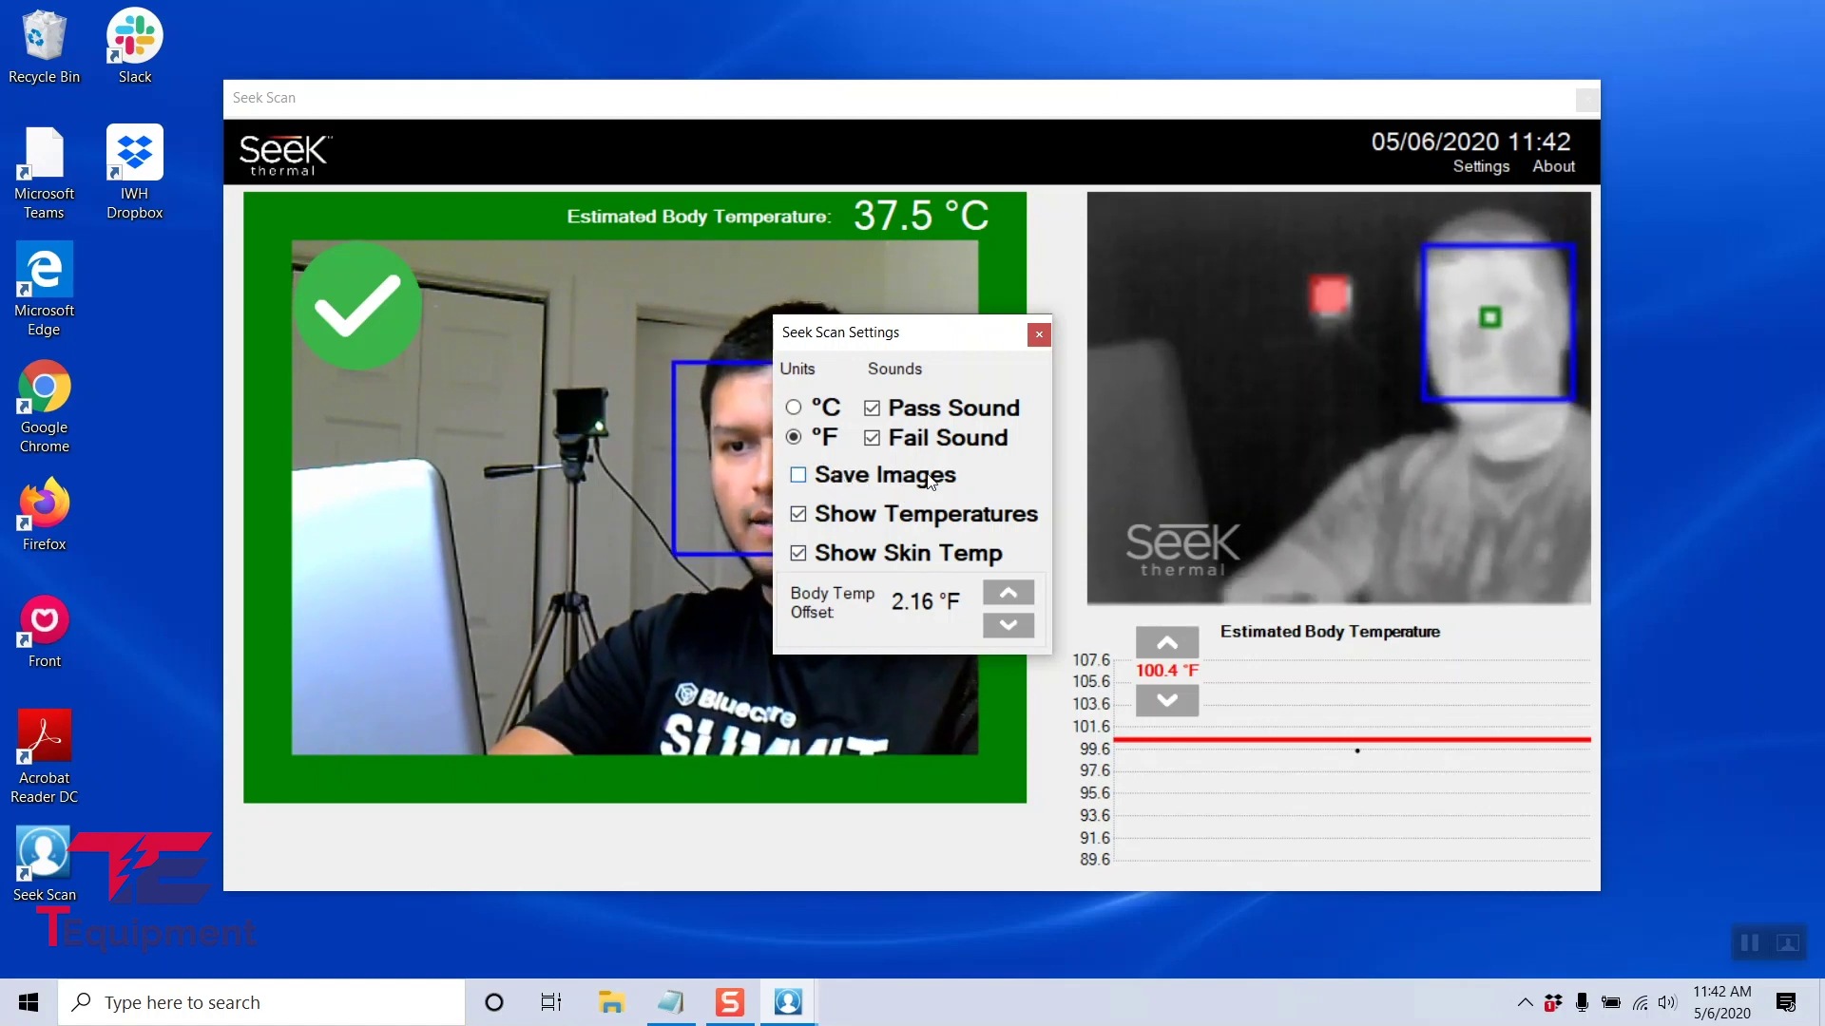
pyautogui.click(844, 478)
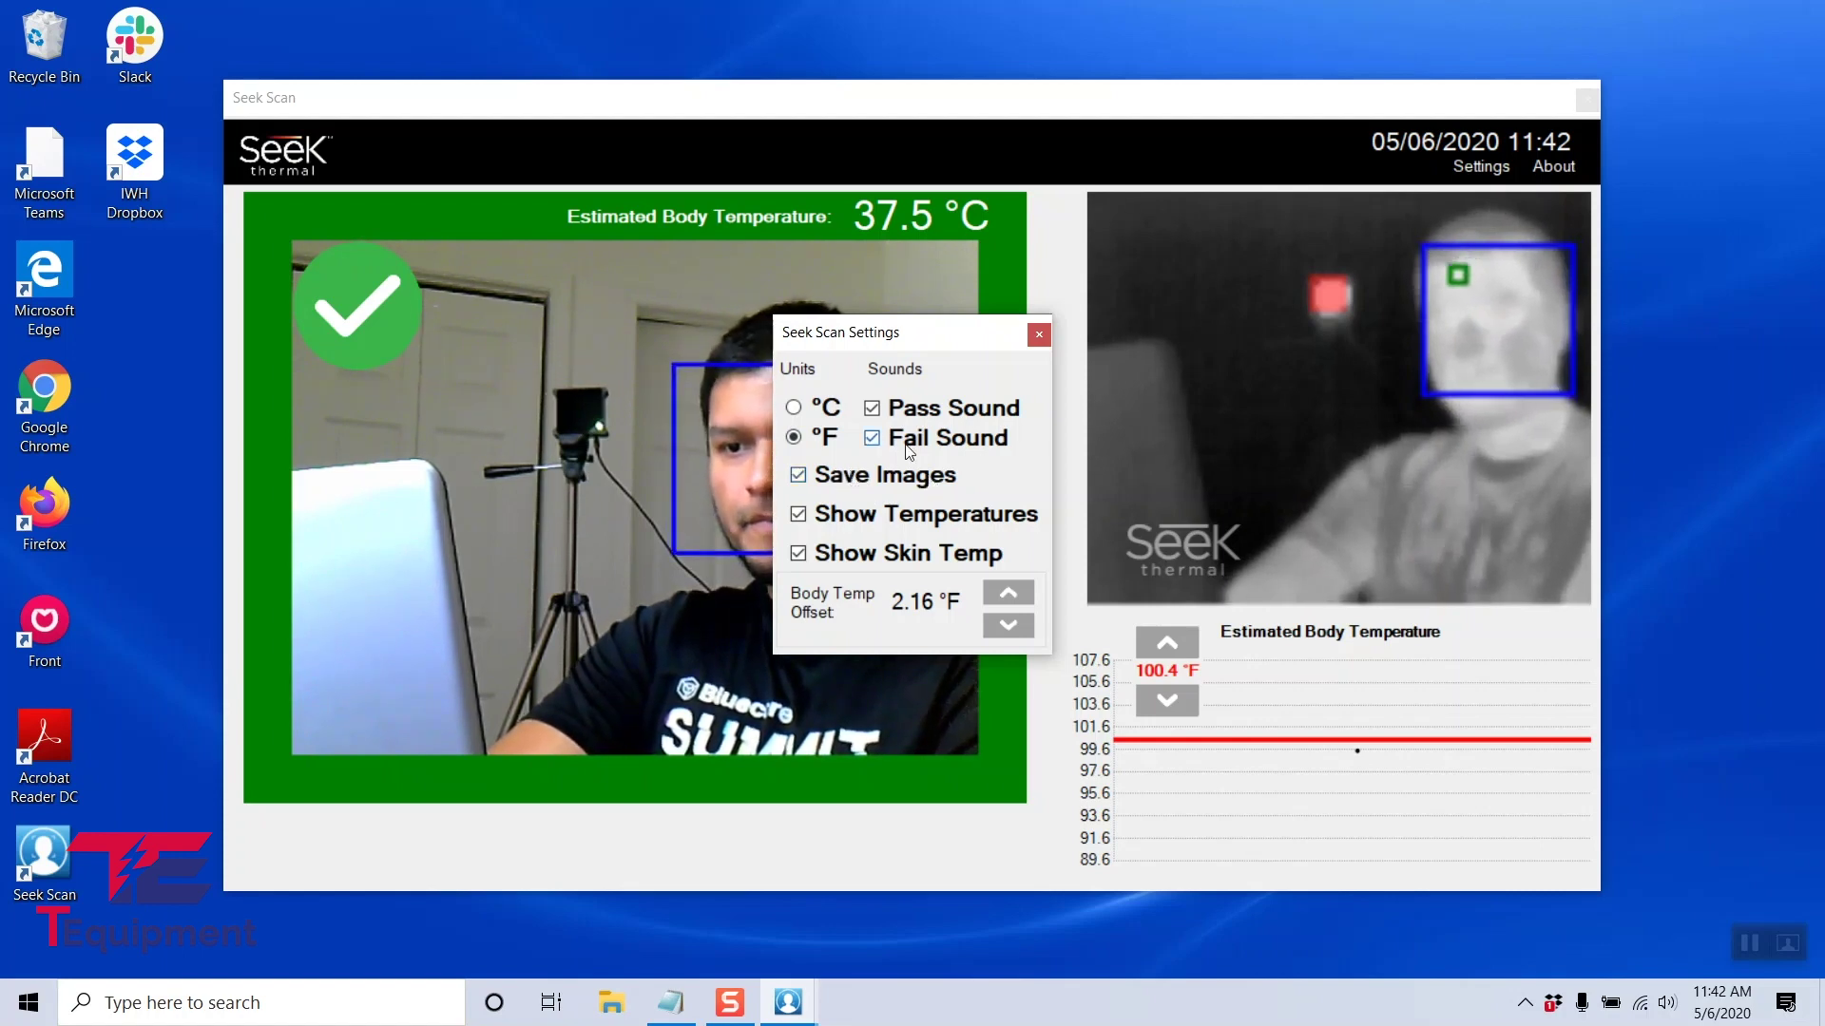
pyautogui.click(1038, 336)
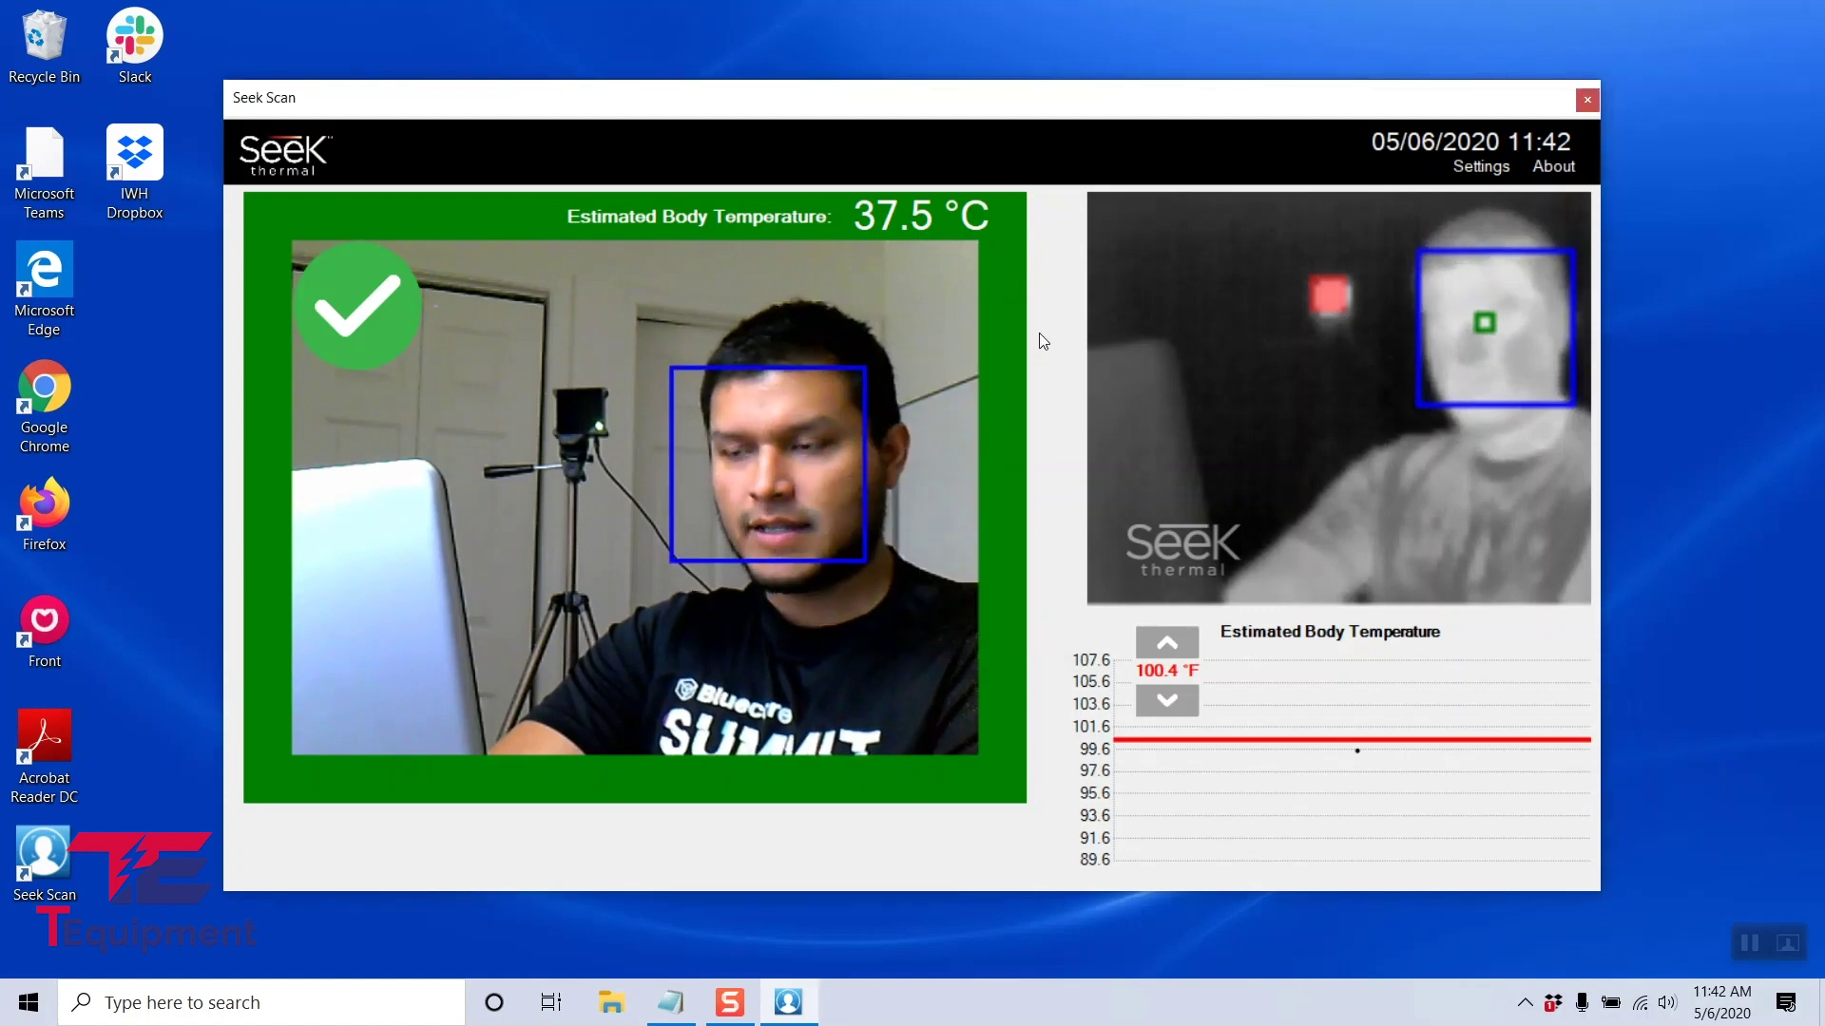
pyautogui.click(1585, 100)
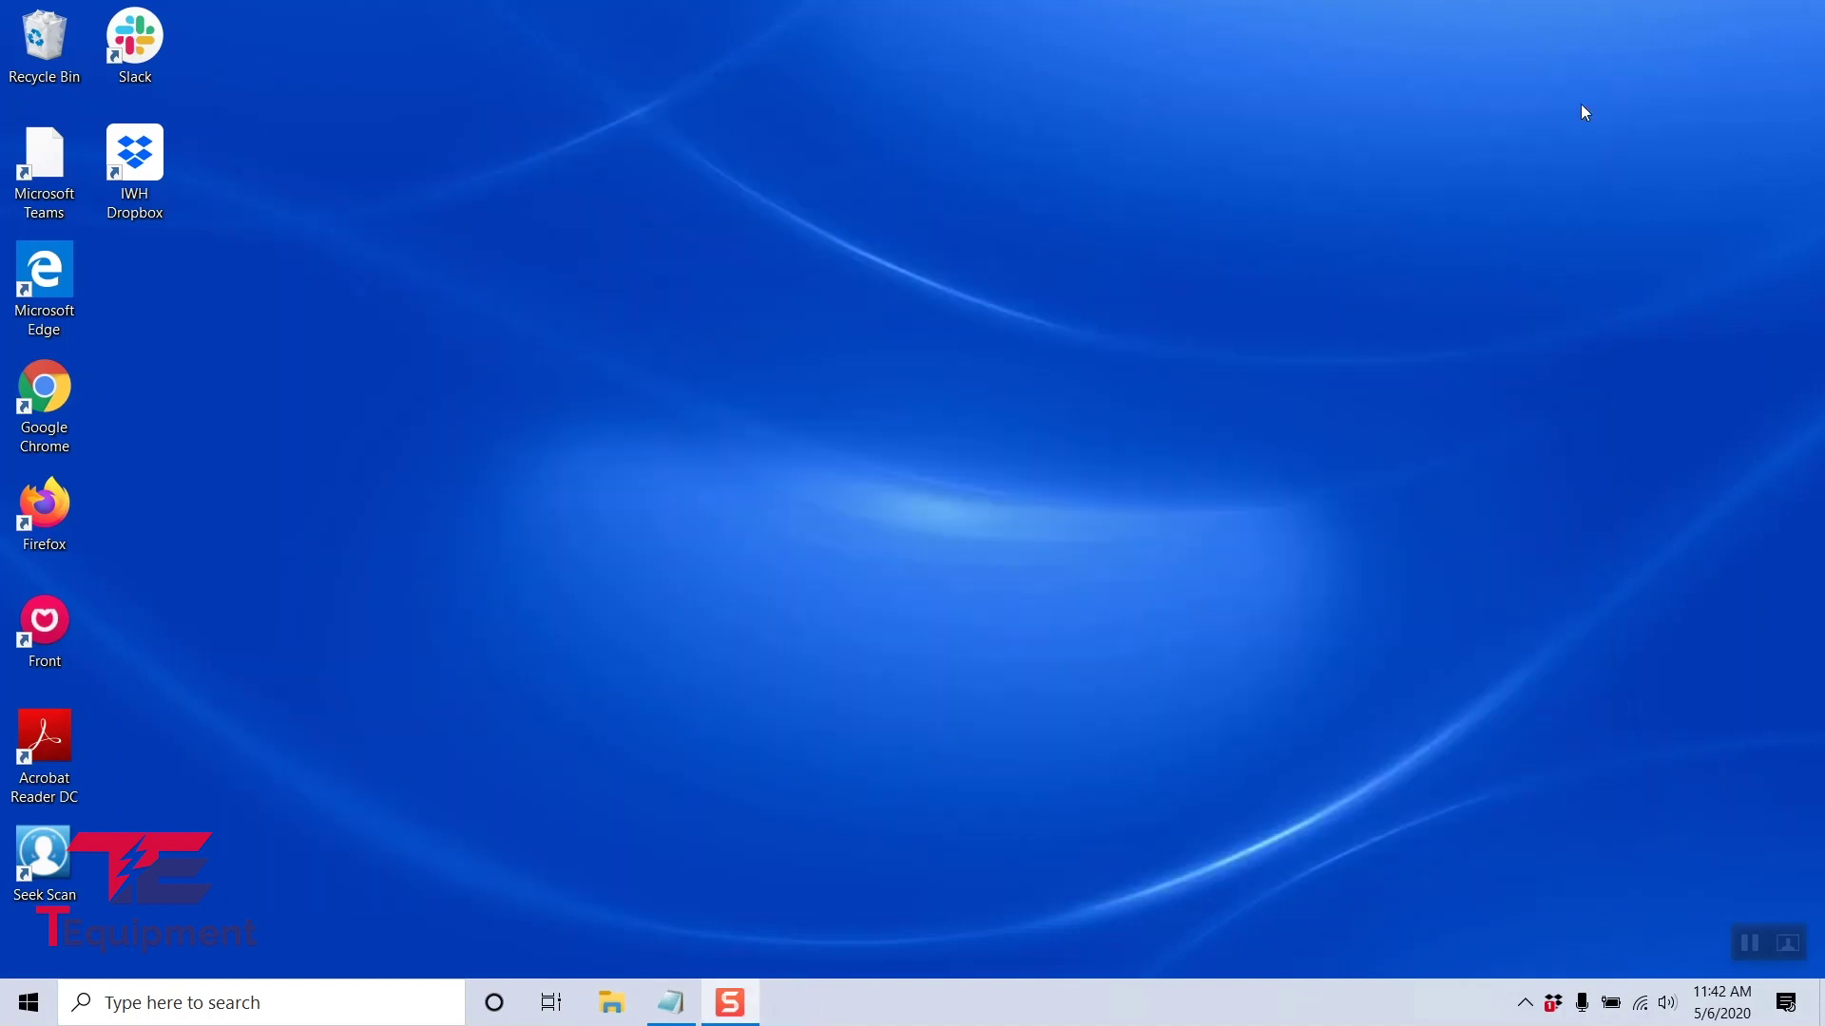
pyautogui.doubleClick(62, 863)
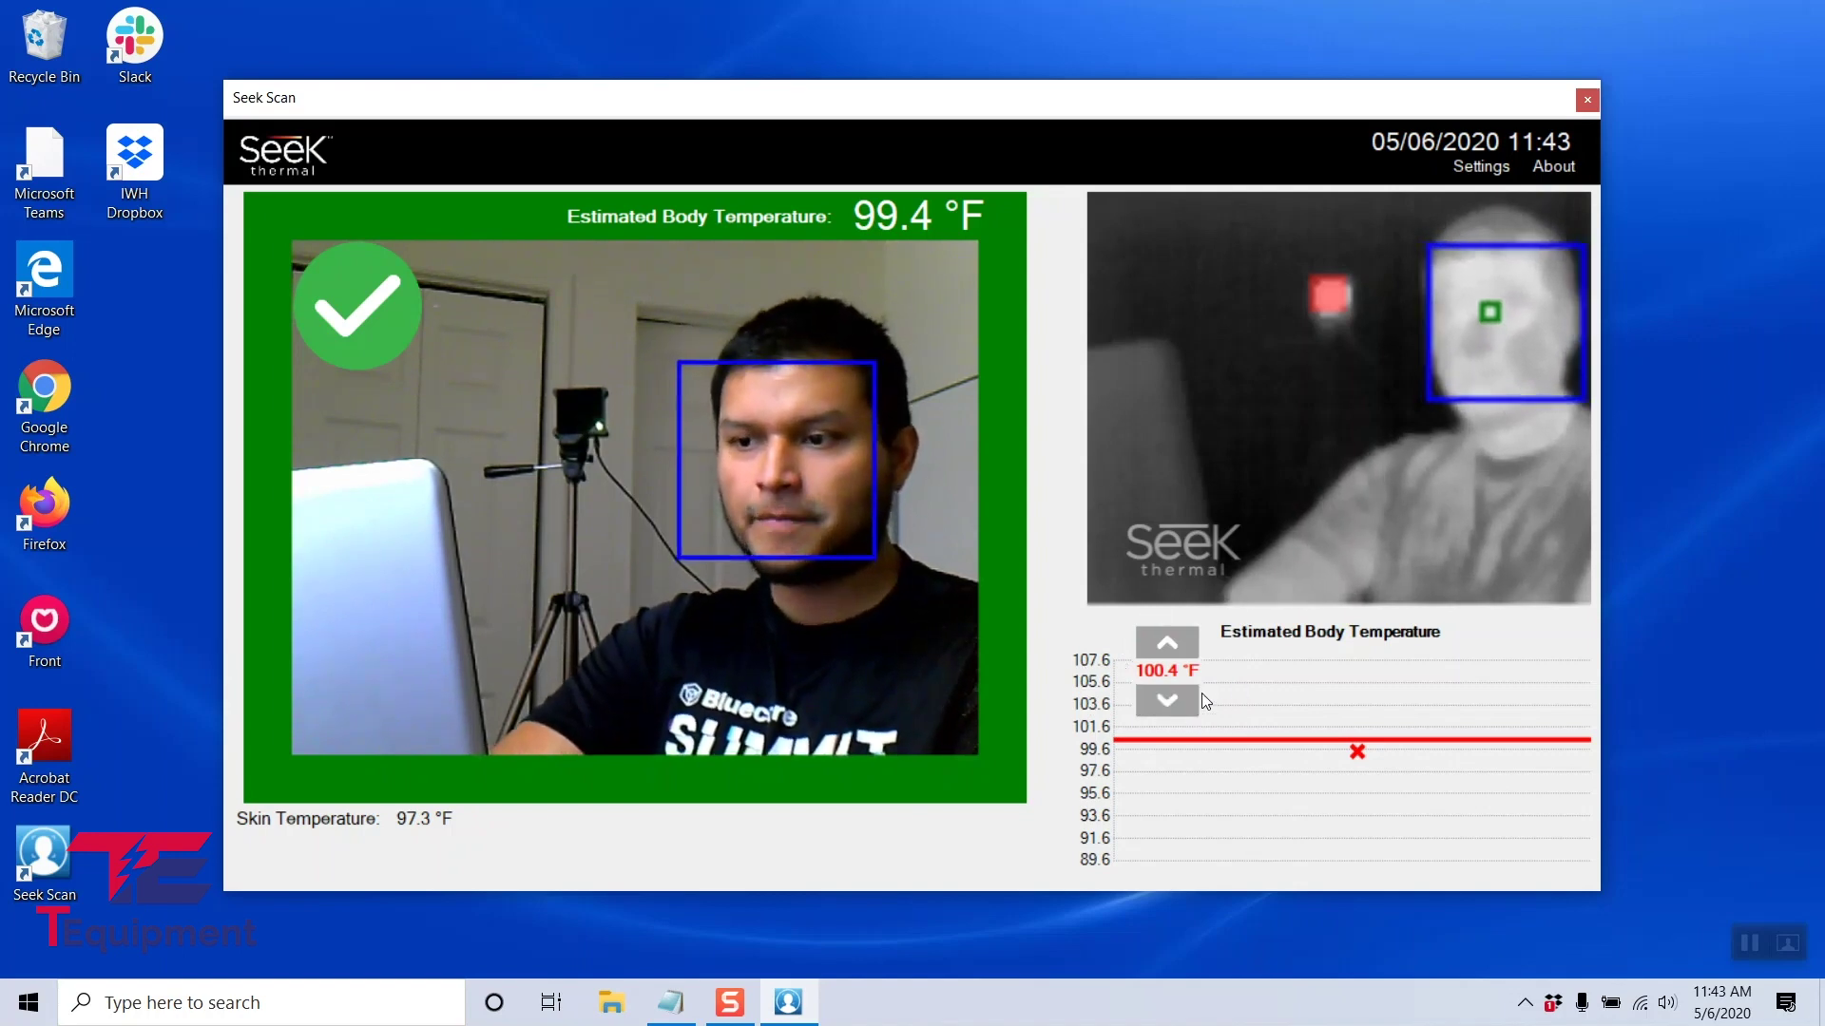
# - Lower the body temperature alarm threshold to 99.0 °F
pyautogui.click(1173, 705)
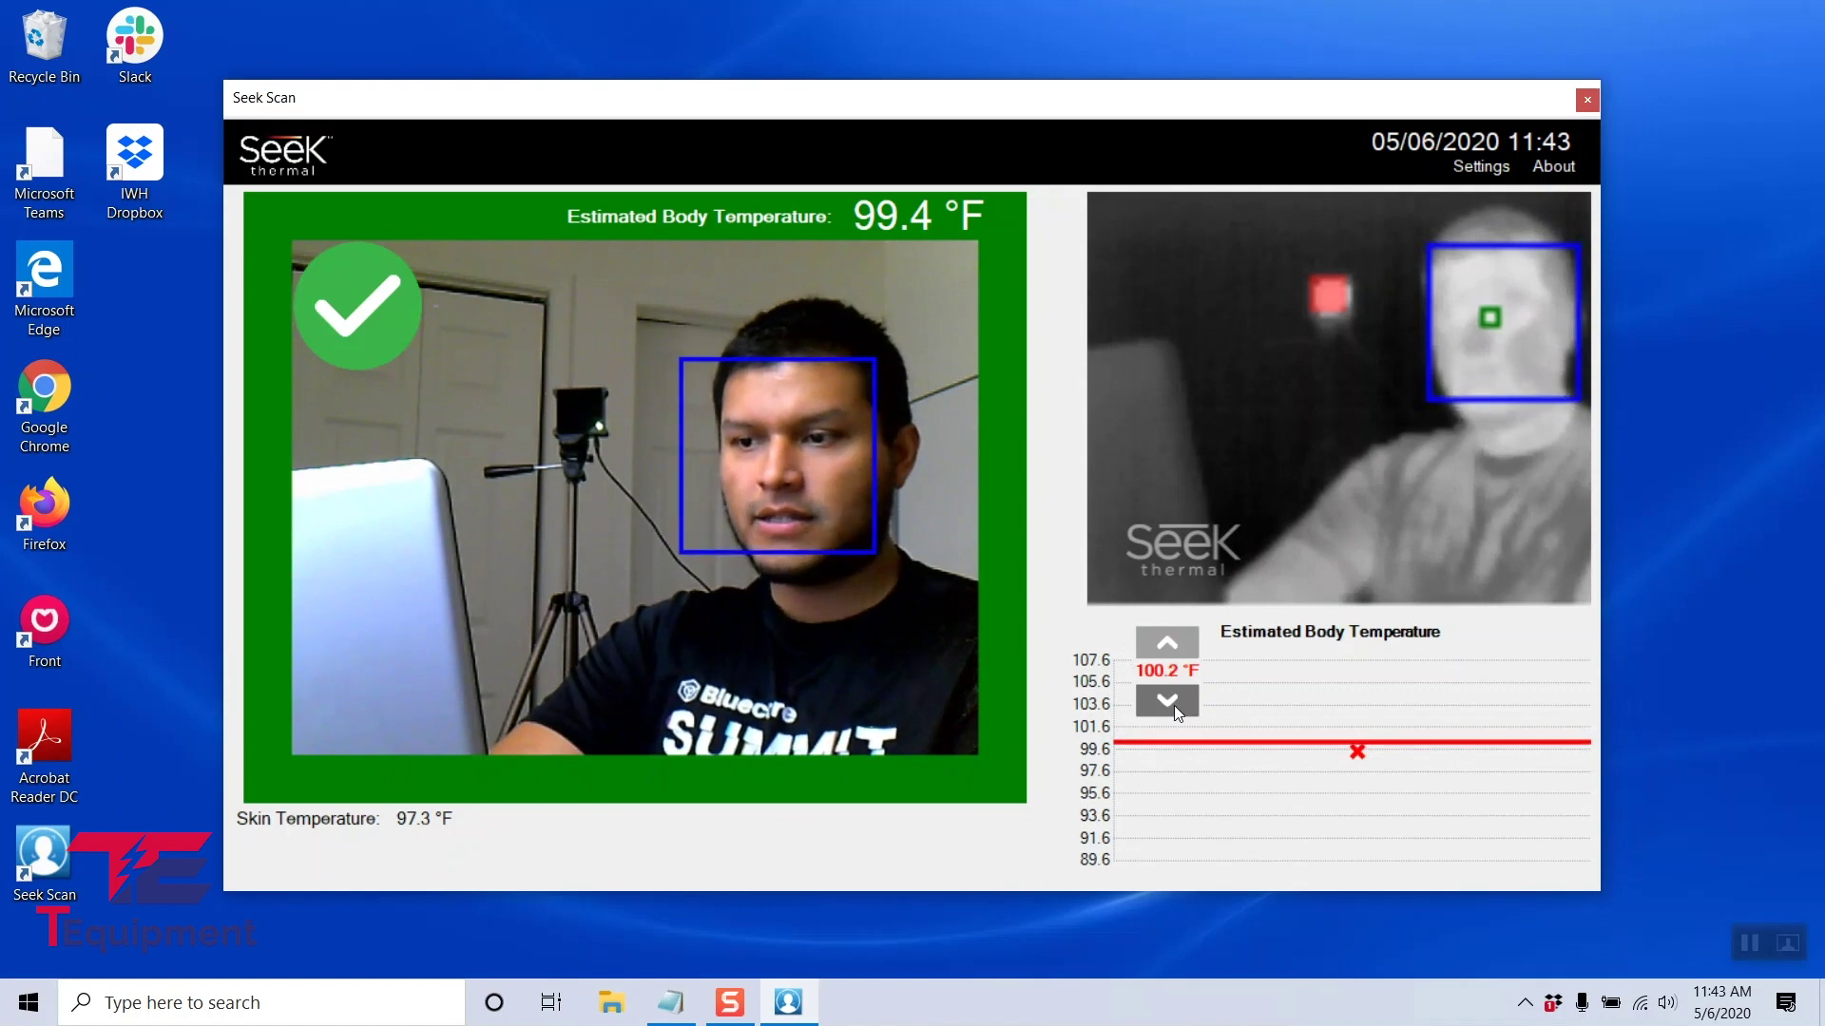
pyautogui.click(1173, 705)
pyautogui.click(1173, 705)
pyautogui.click(1173, 706)
pyautogui.click(1173, 706)
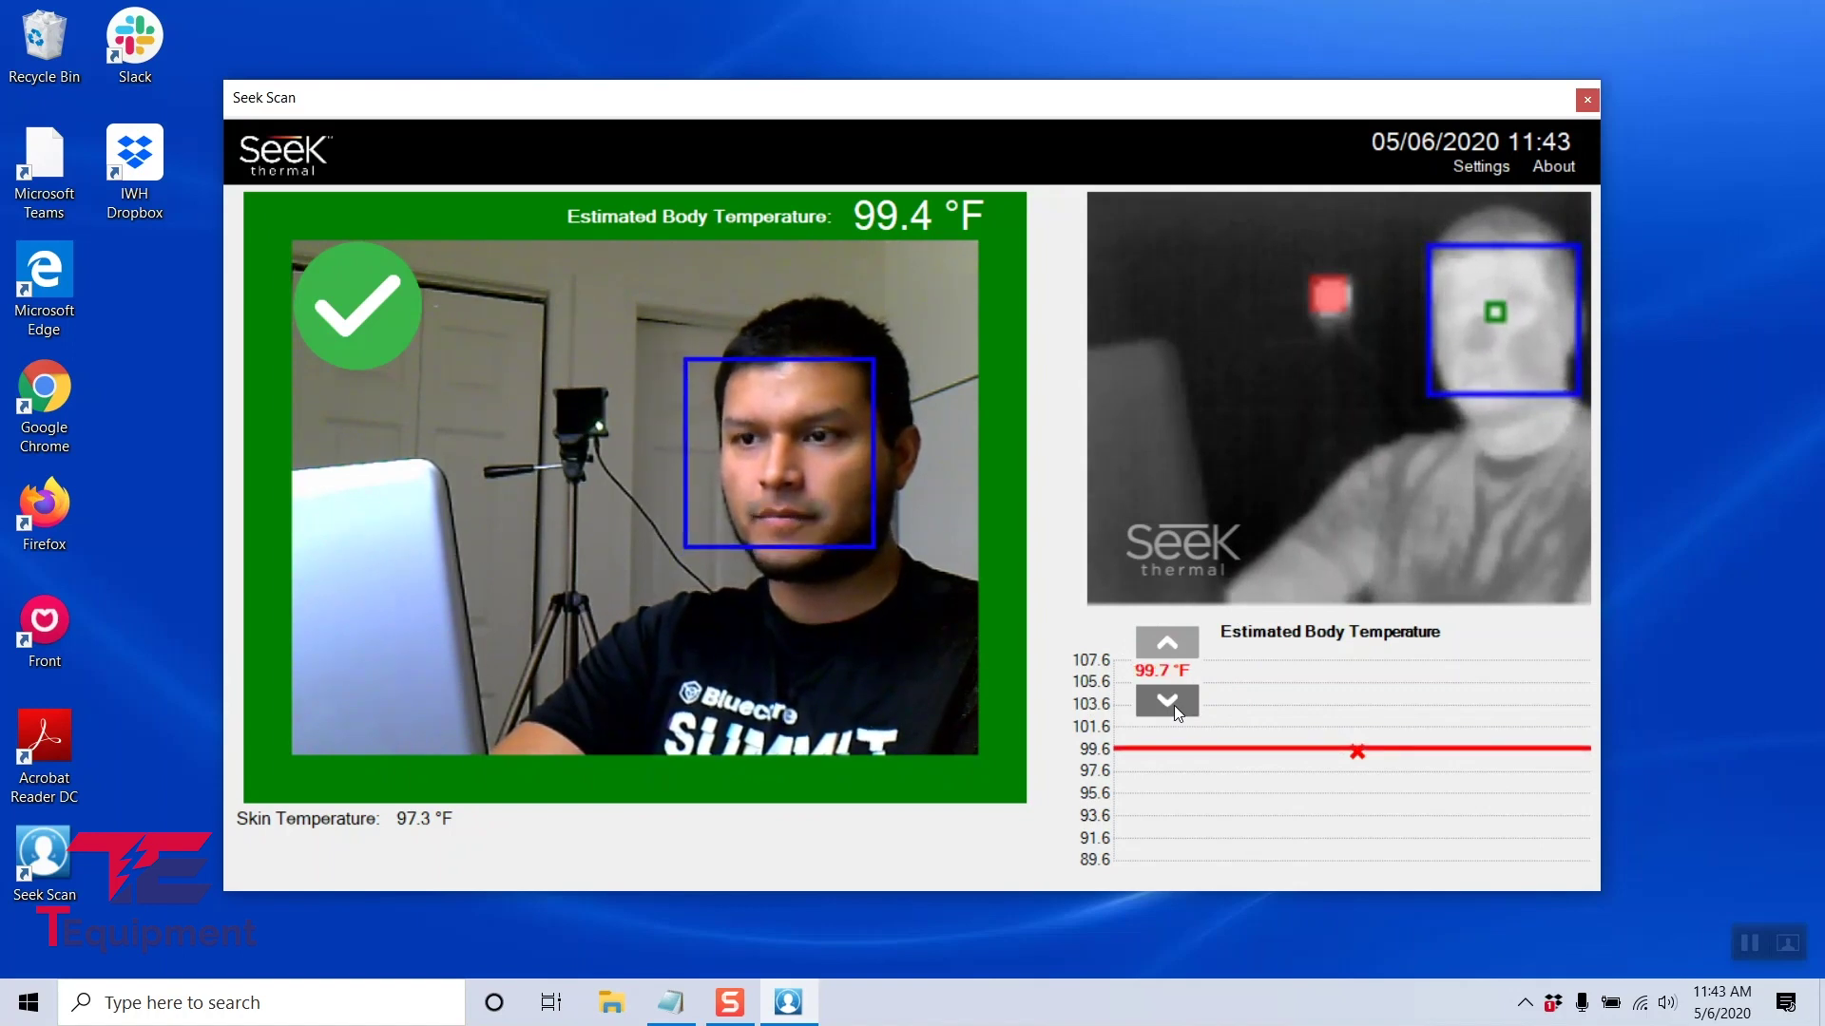
pyautogui.click(1173, 705)
pyautogui.click(1172, 706)
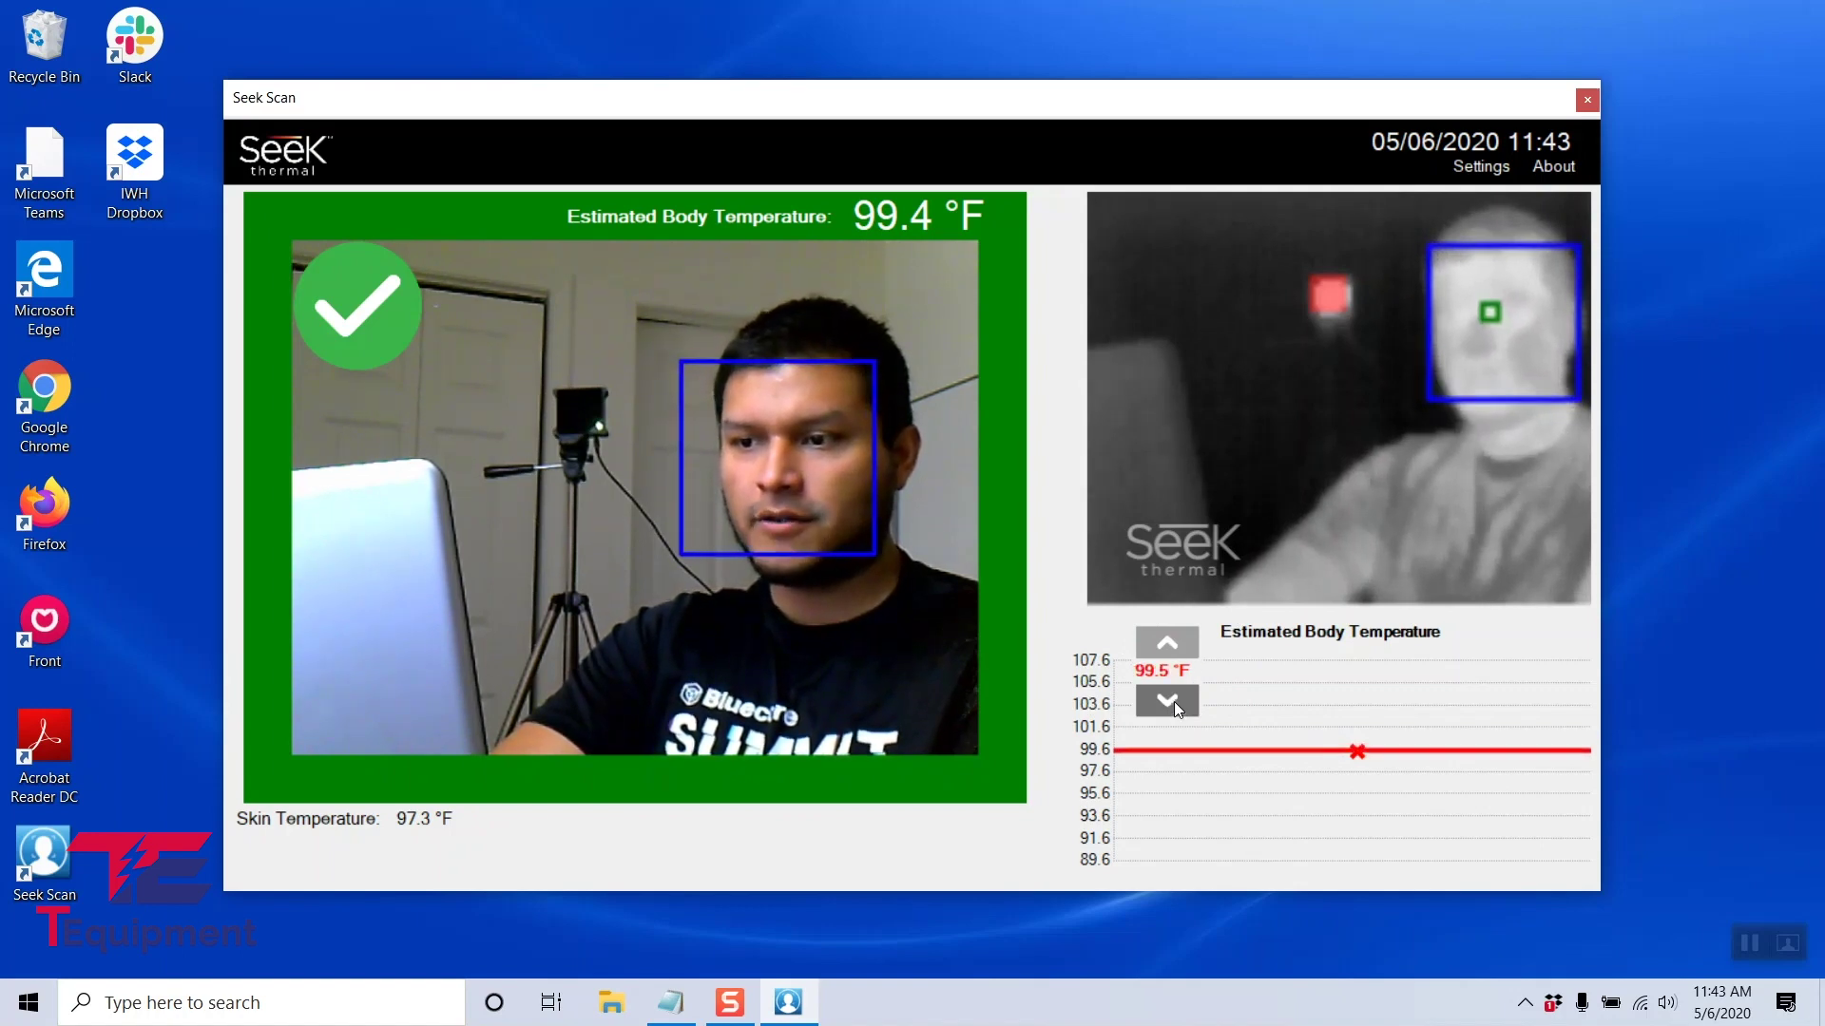
pyautogui.click(1173, 703)
pyautogui.click(1172, 704)
pyautogui.click(1173, 704)
pyautogui.click(1173, 703)
pyautogui.click(1173, 701)
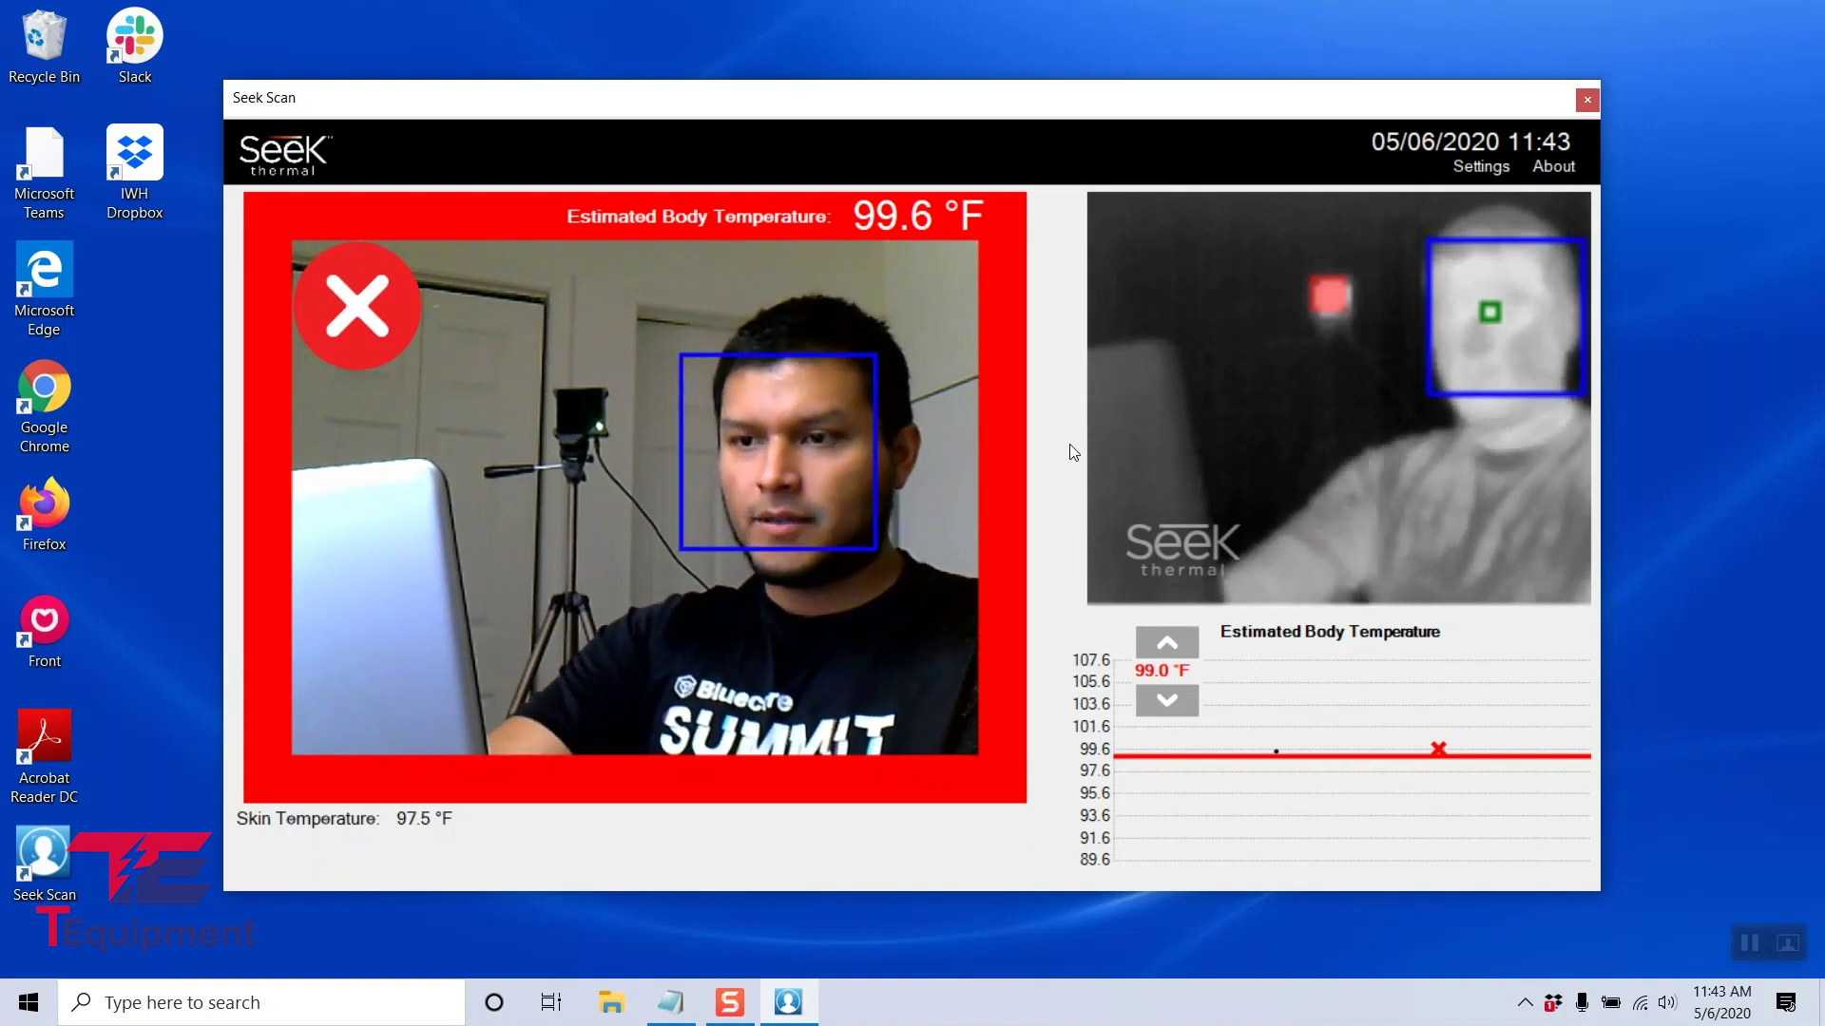
# - Switch to File Explorer, open the OS (C:) drive from This PC, and close the Seek Scan Settings dialog
pyautogui.click(1479, 167)
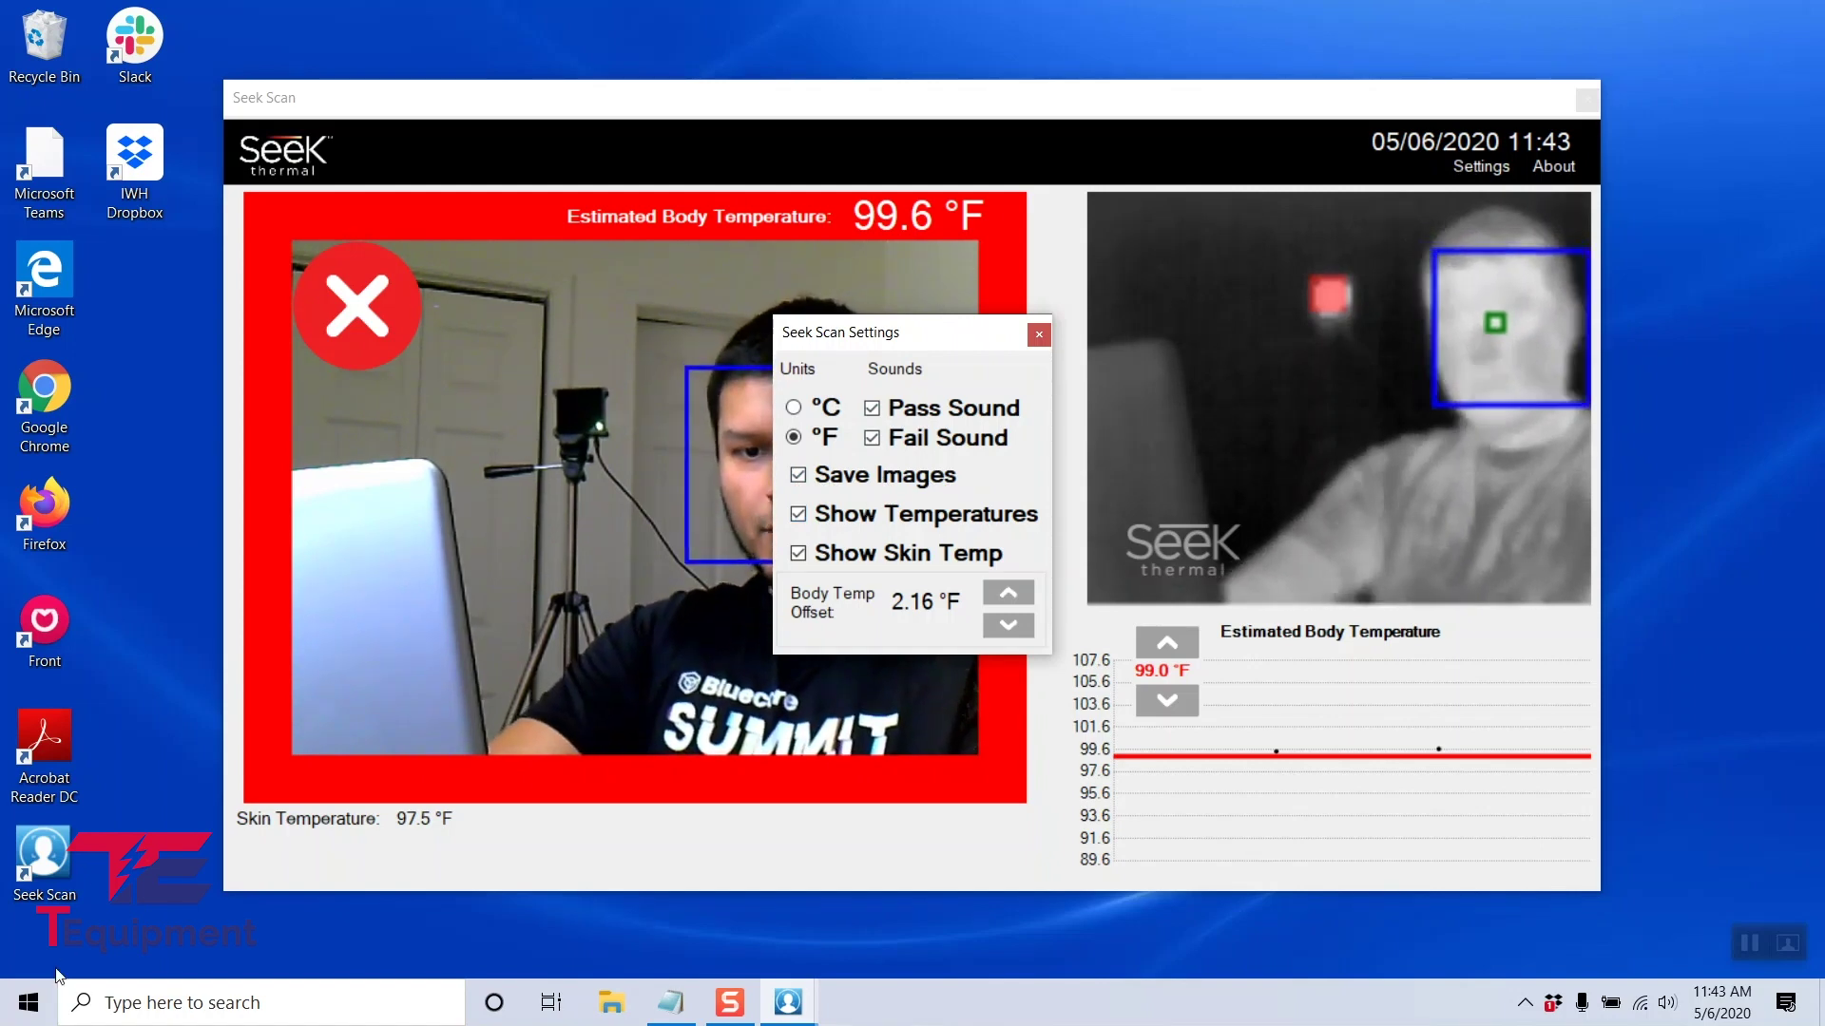
pyautogui.click(43, 1003)
pyautogui.write('my p')
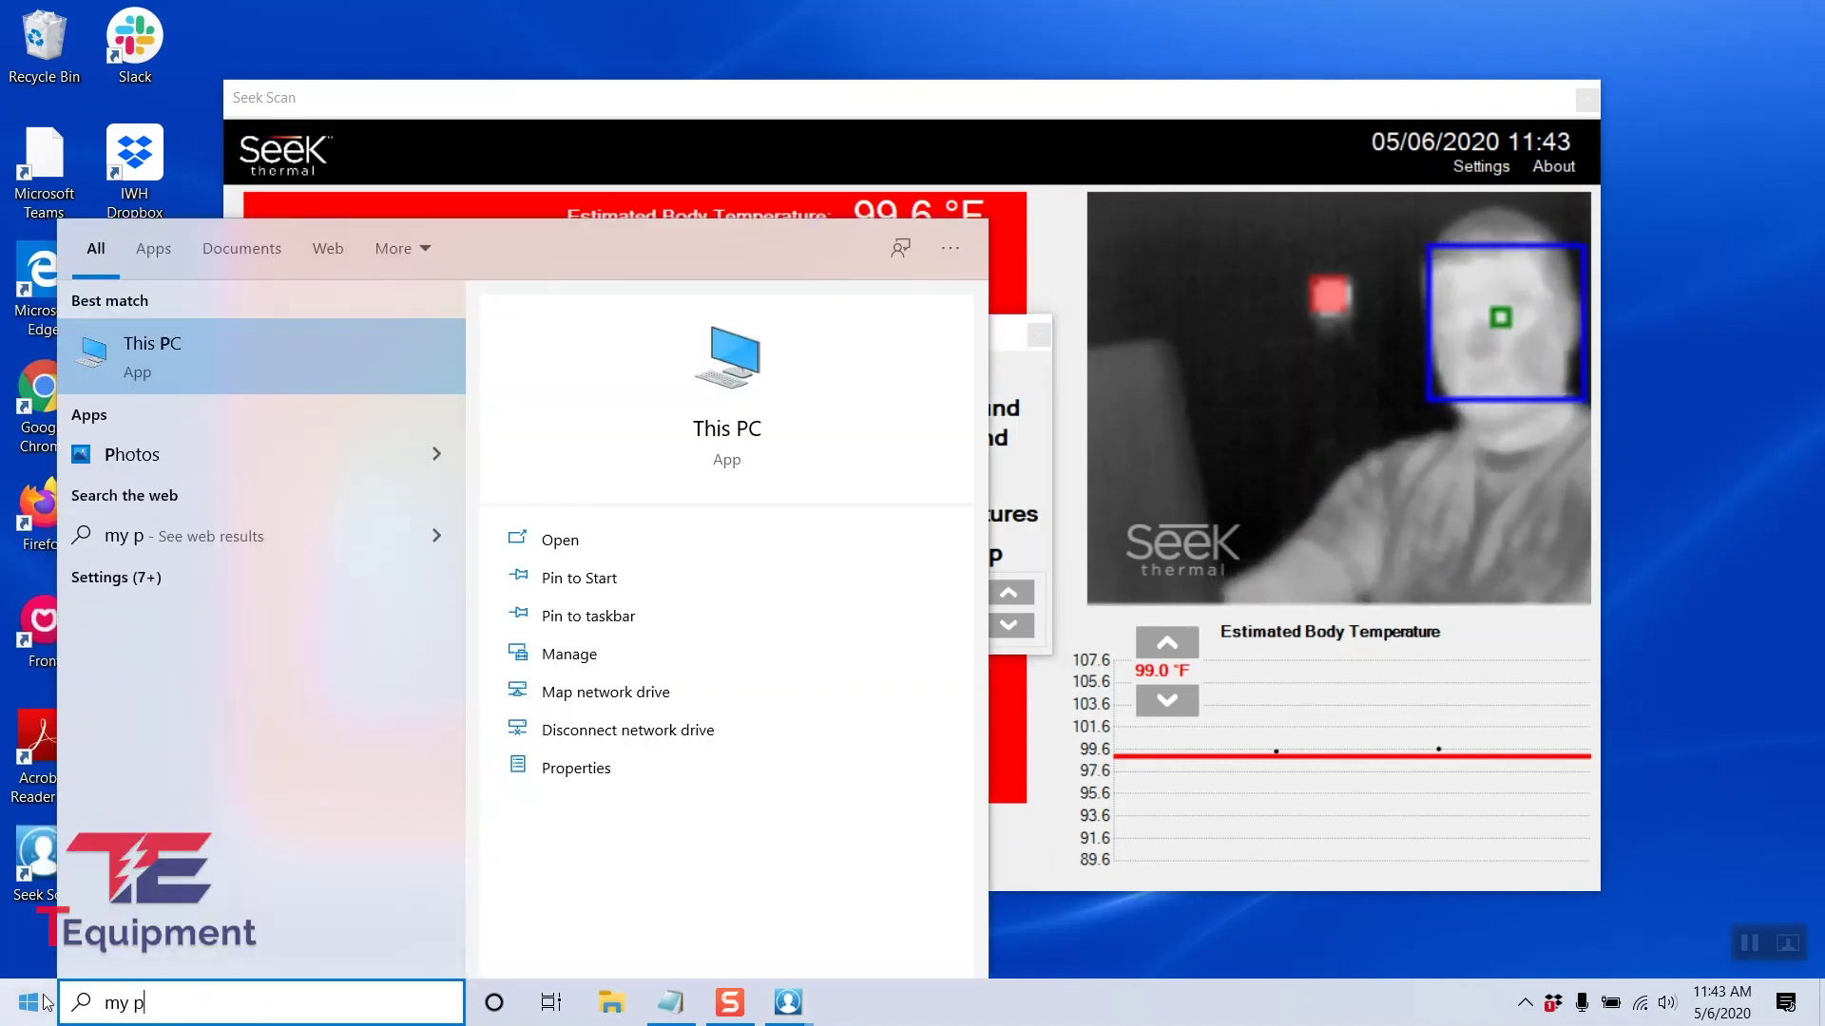
pyautogui.write('c')
pyautogui.press('Return')
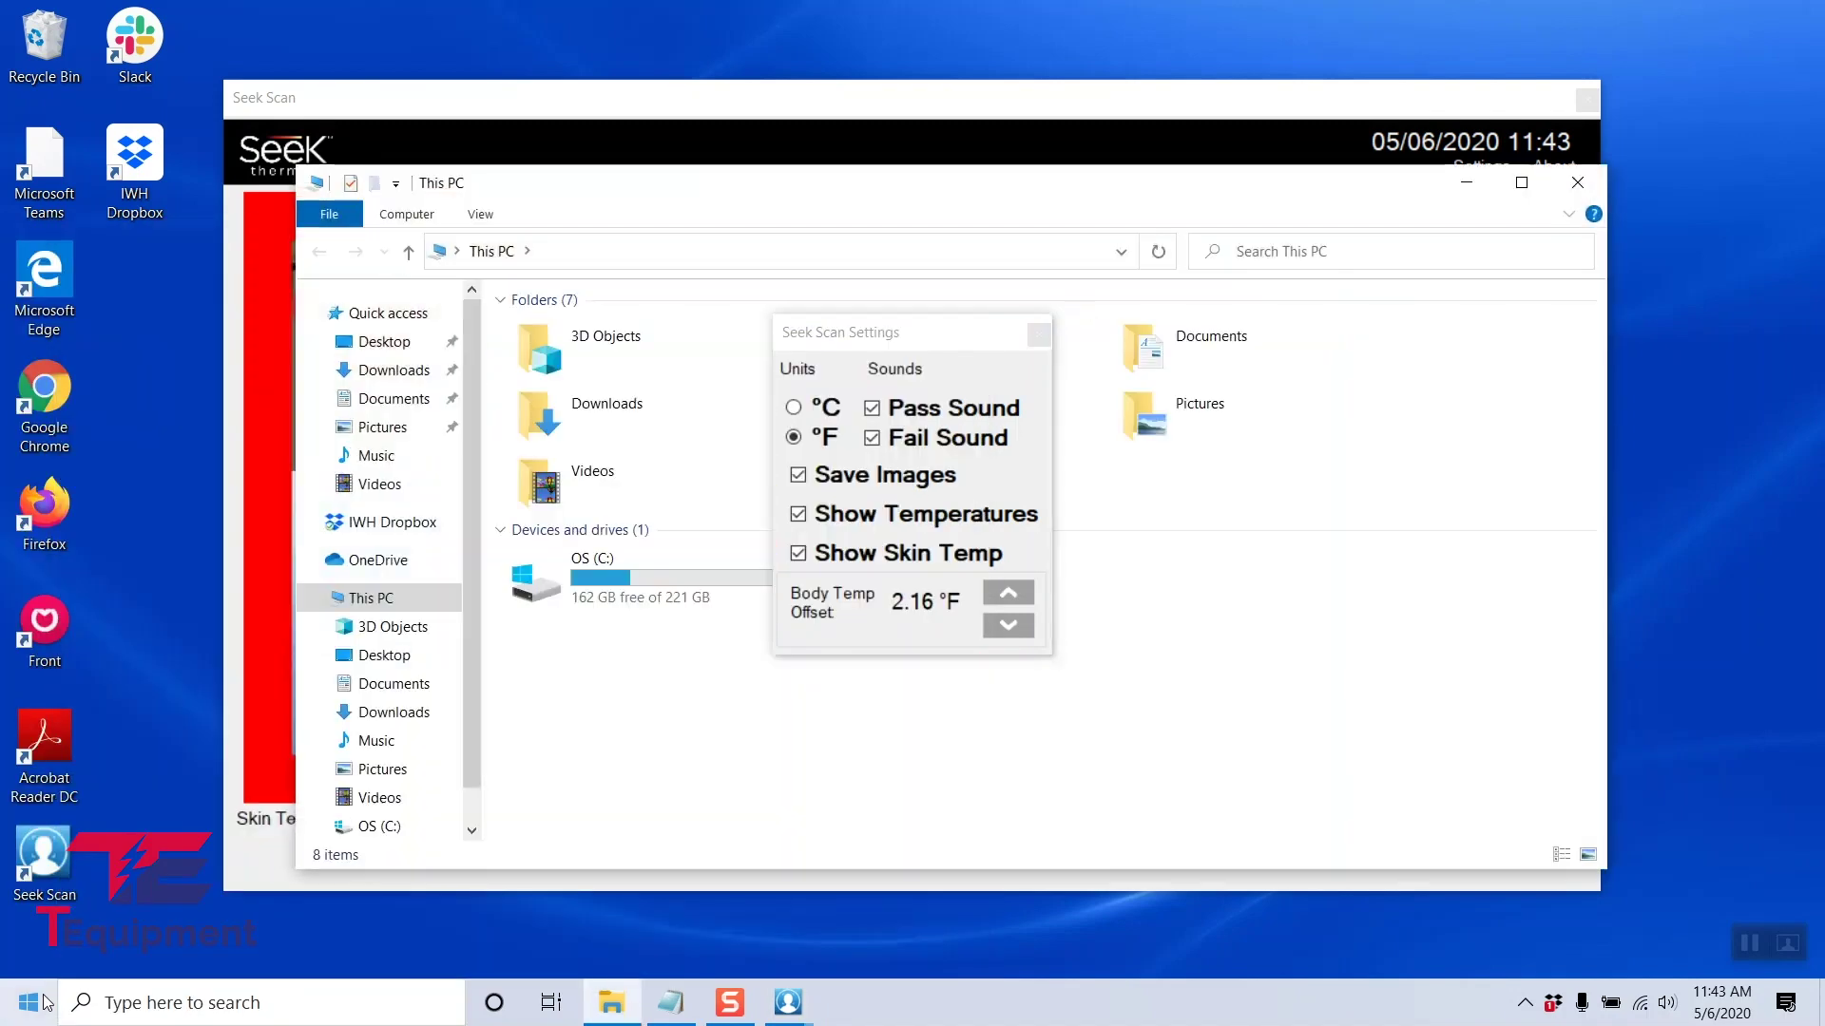
pyautogui.doubleClick(663, 564)
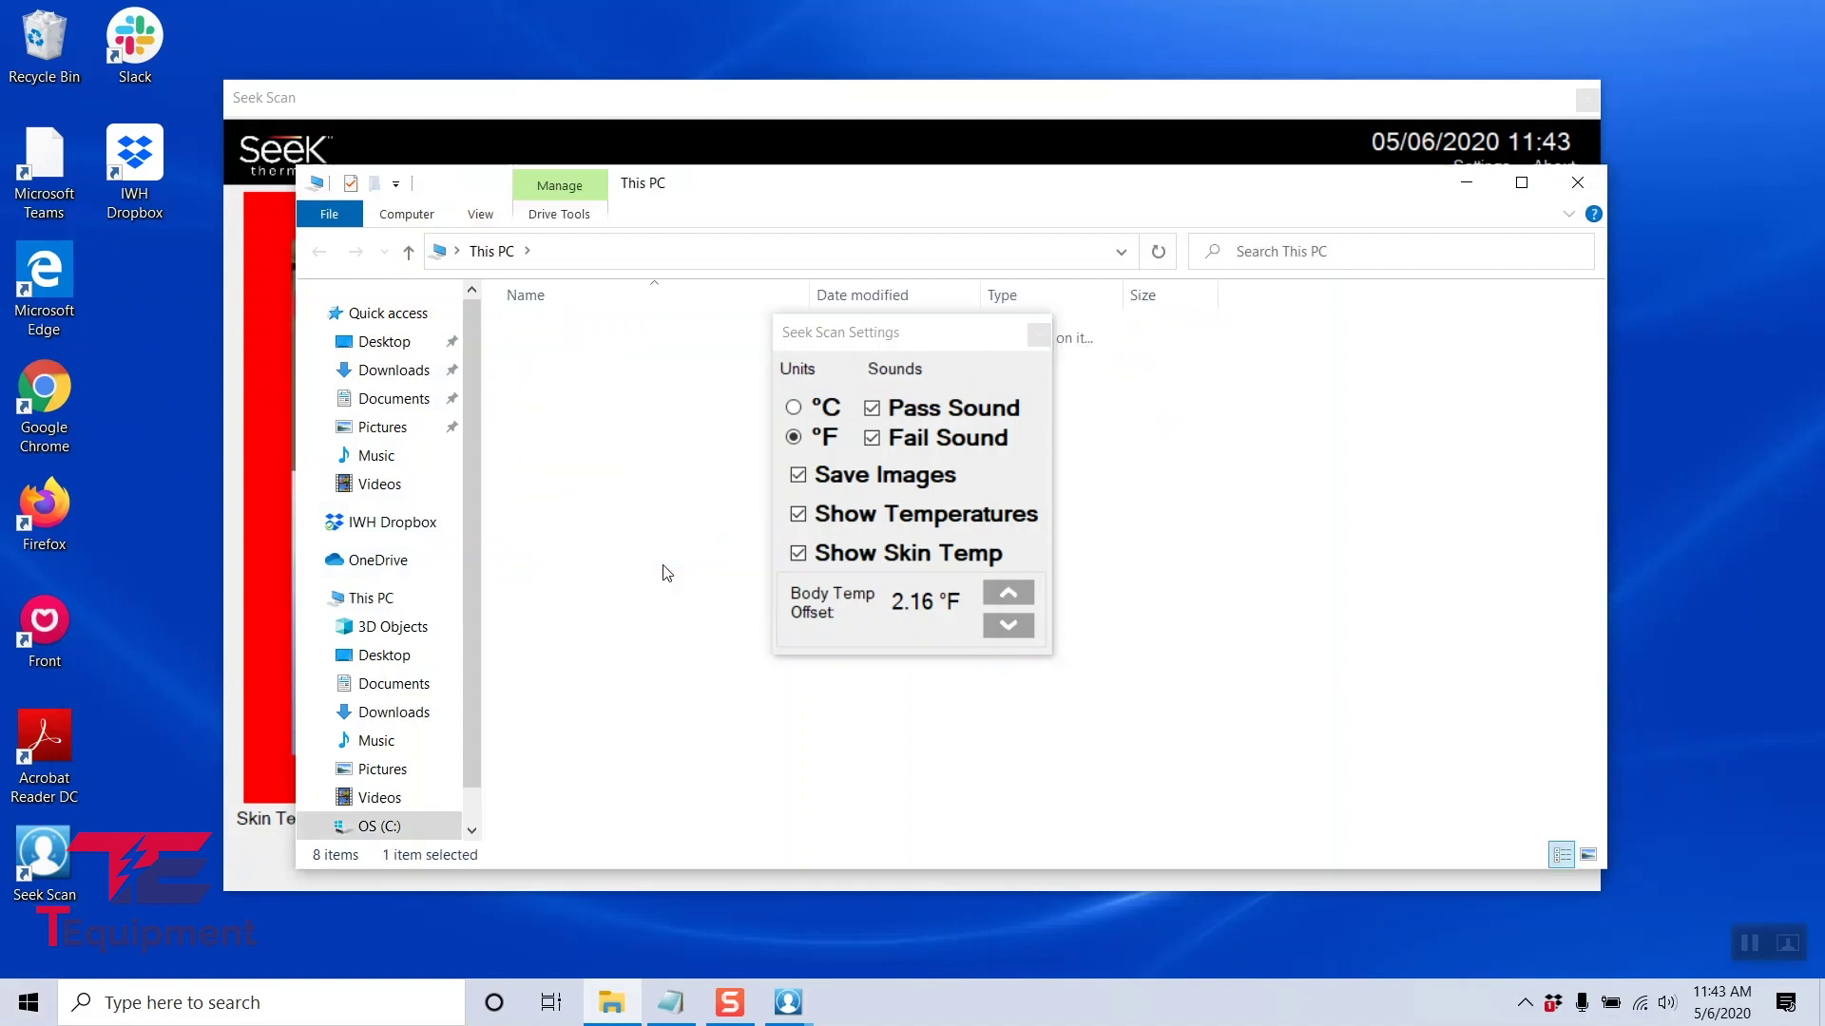
pyautogui.click(1040, 336)
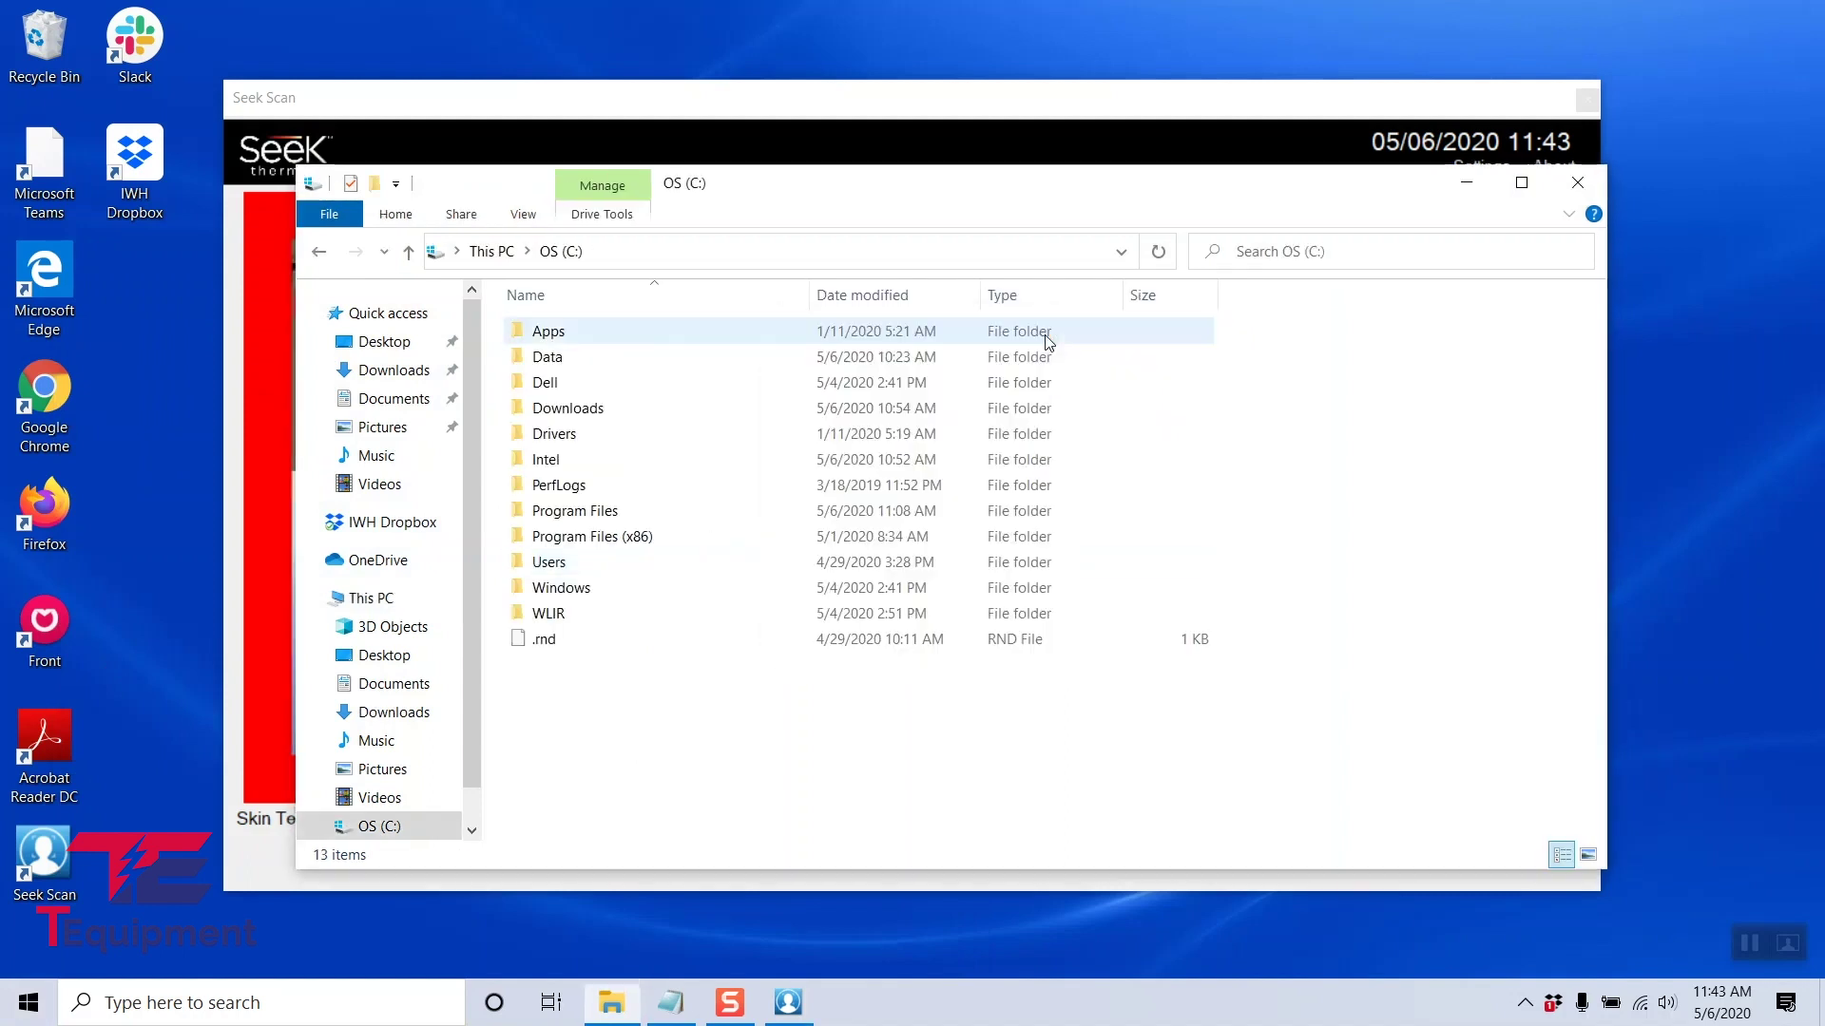
# - Open the day's scan folder 05.06 under Data, SeekScan, 2020.05 on the C: drive
pyautogui.doubleClick(587, 364)
pyautogui.doubleClick(588, 332)
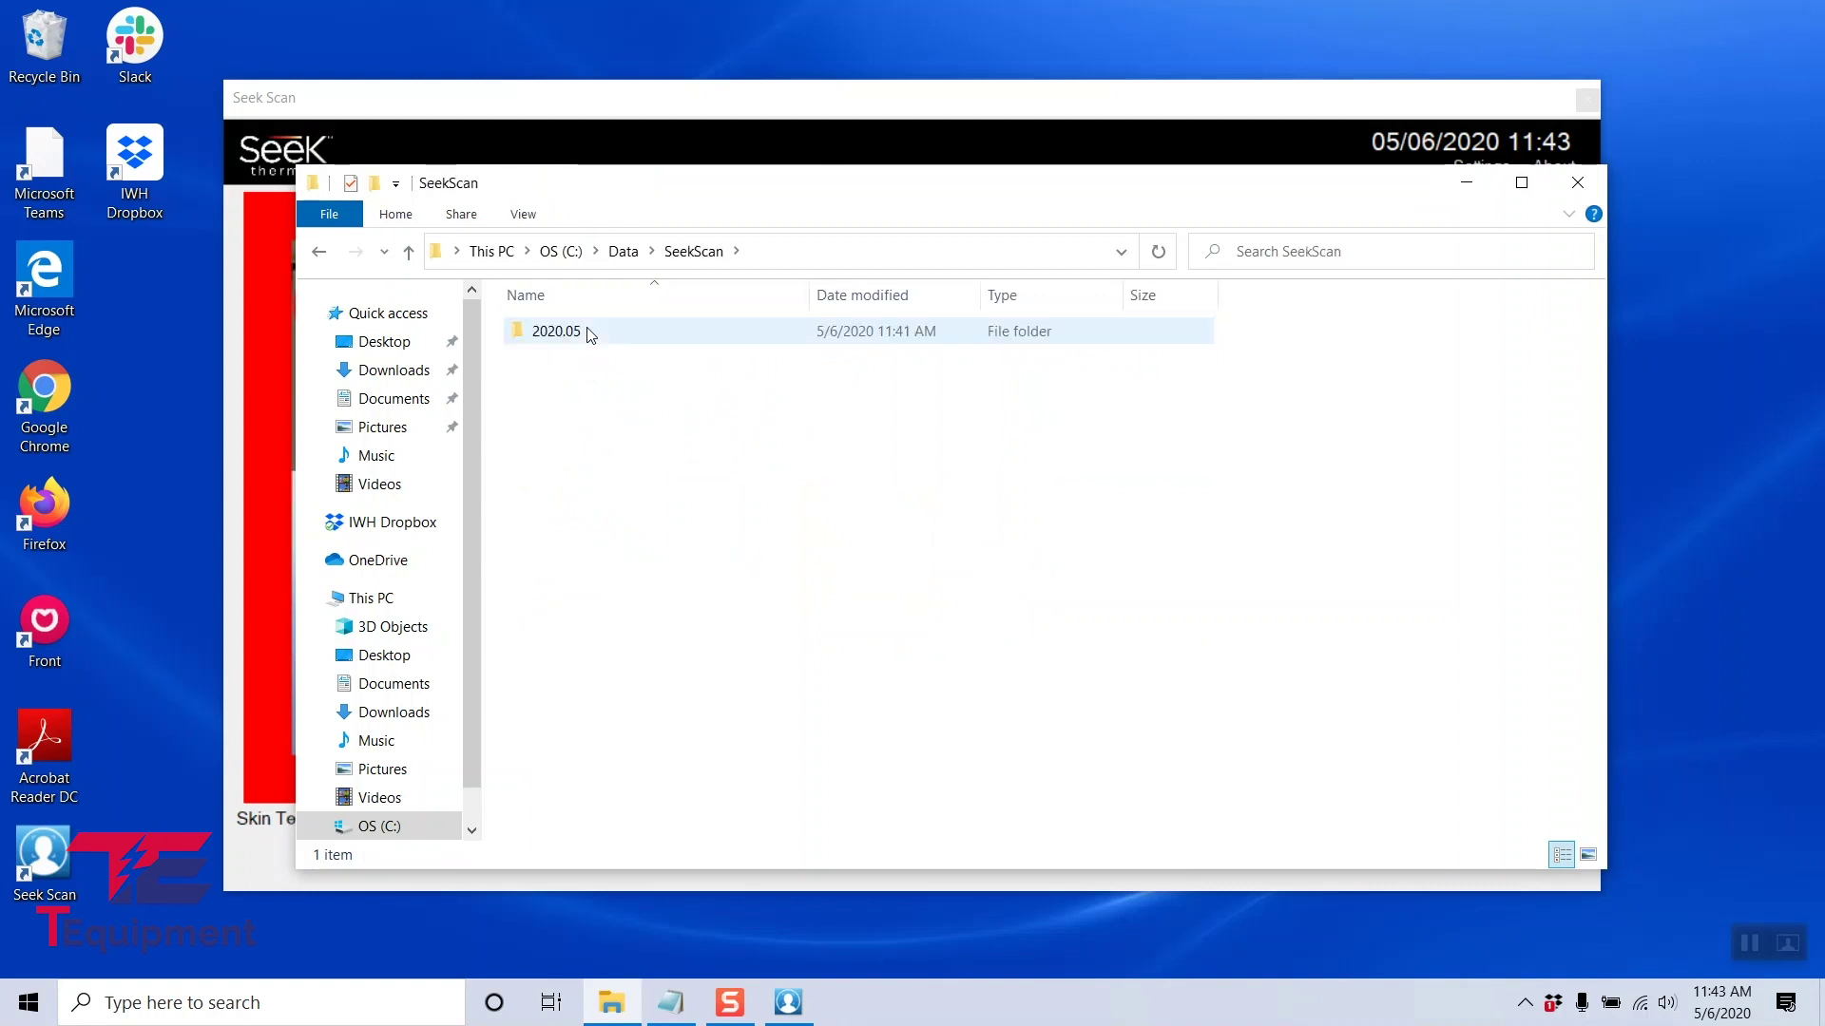
pyautogui.click(534, 334)
pyautogui.doubleClick(599, 338)
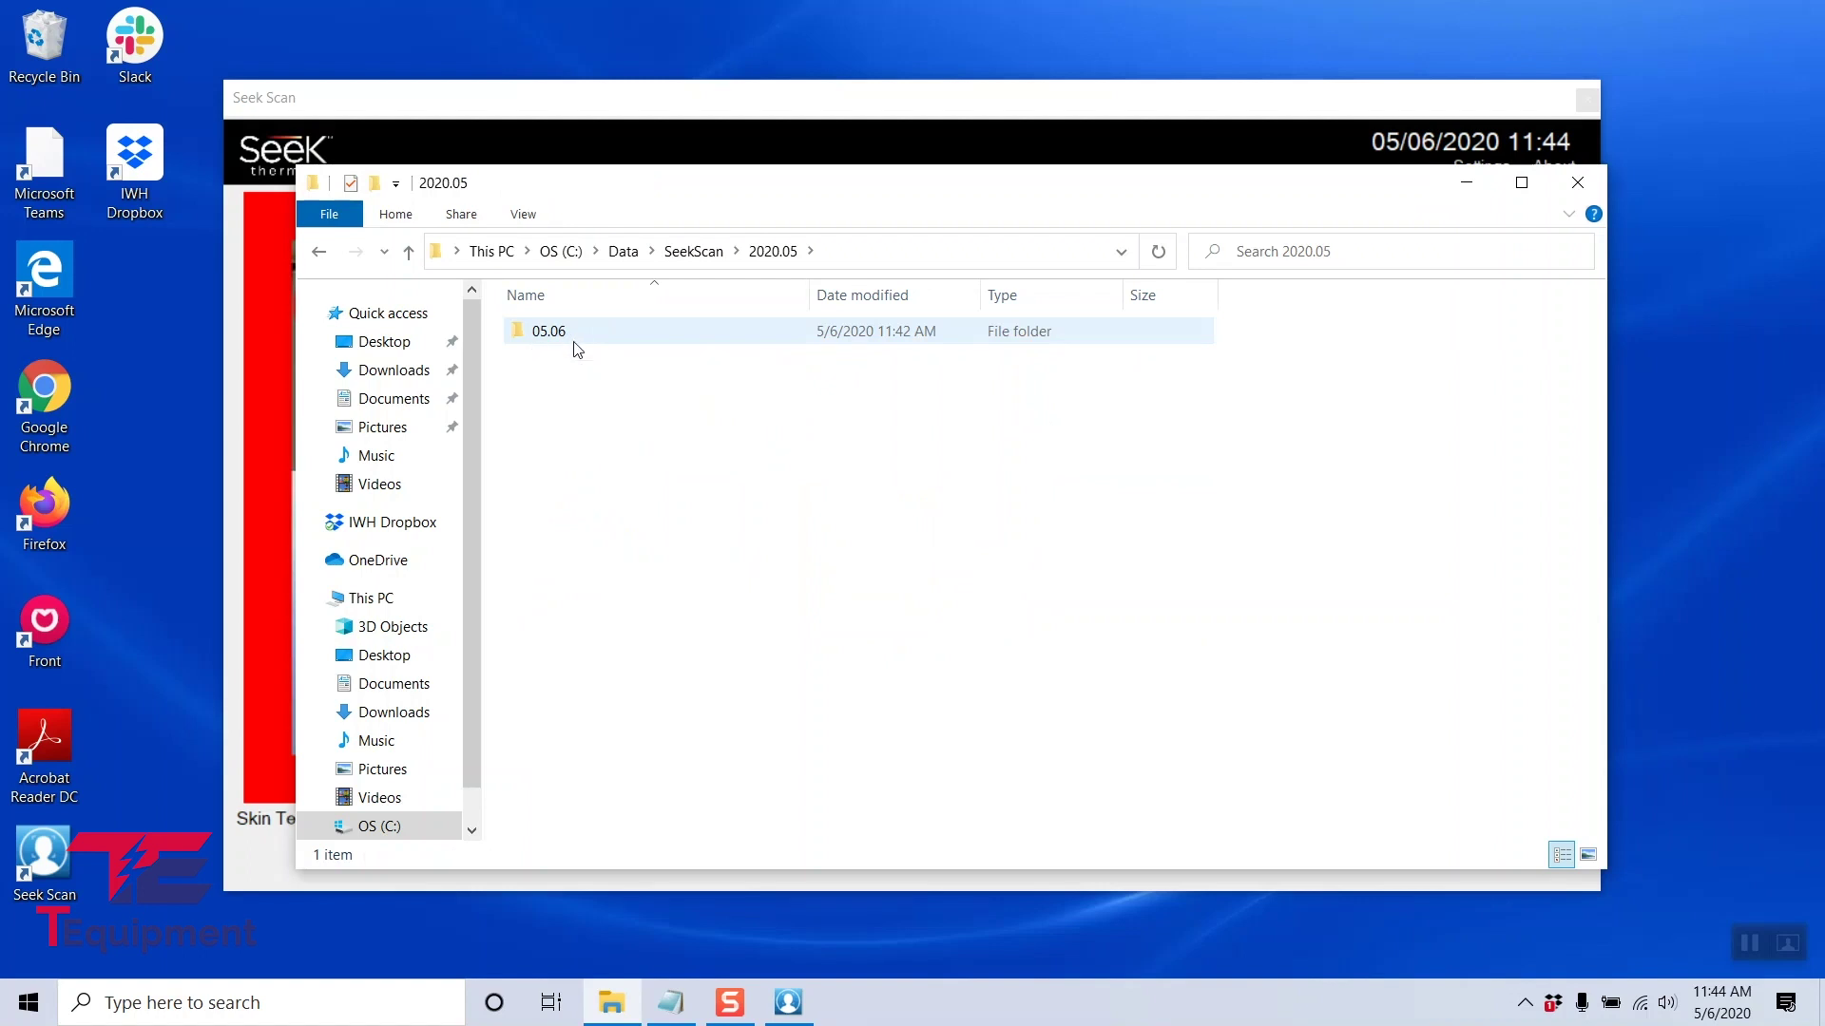
pyautogui.doubleClick(577, 334)
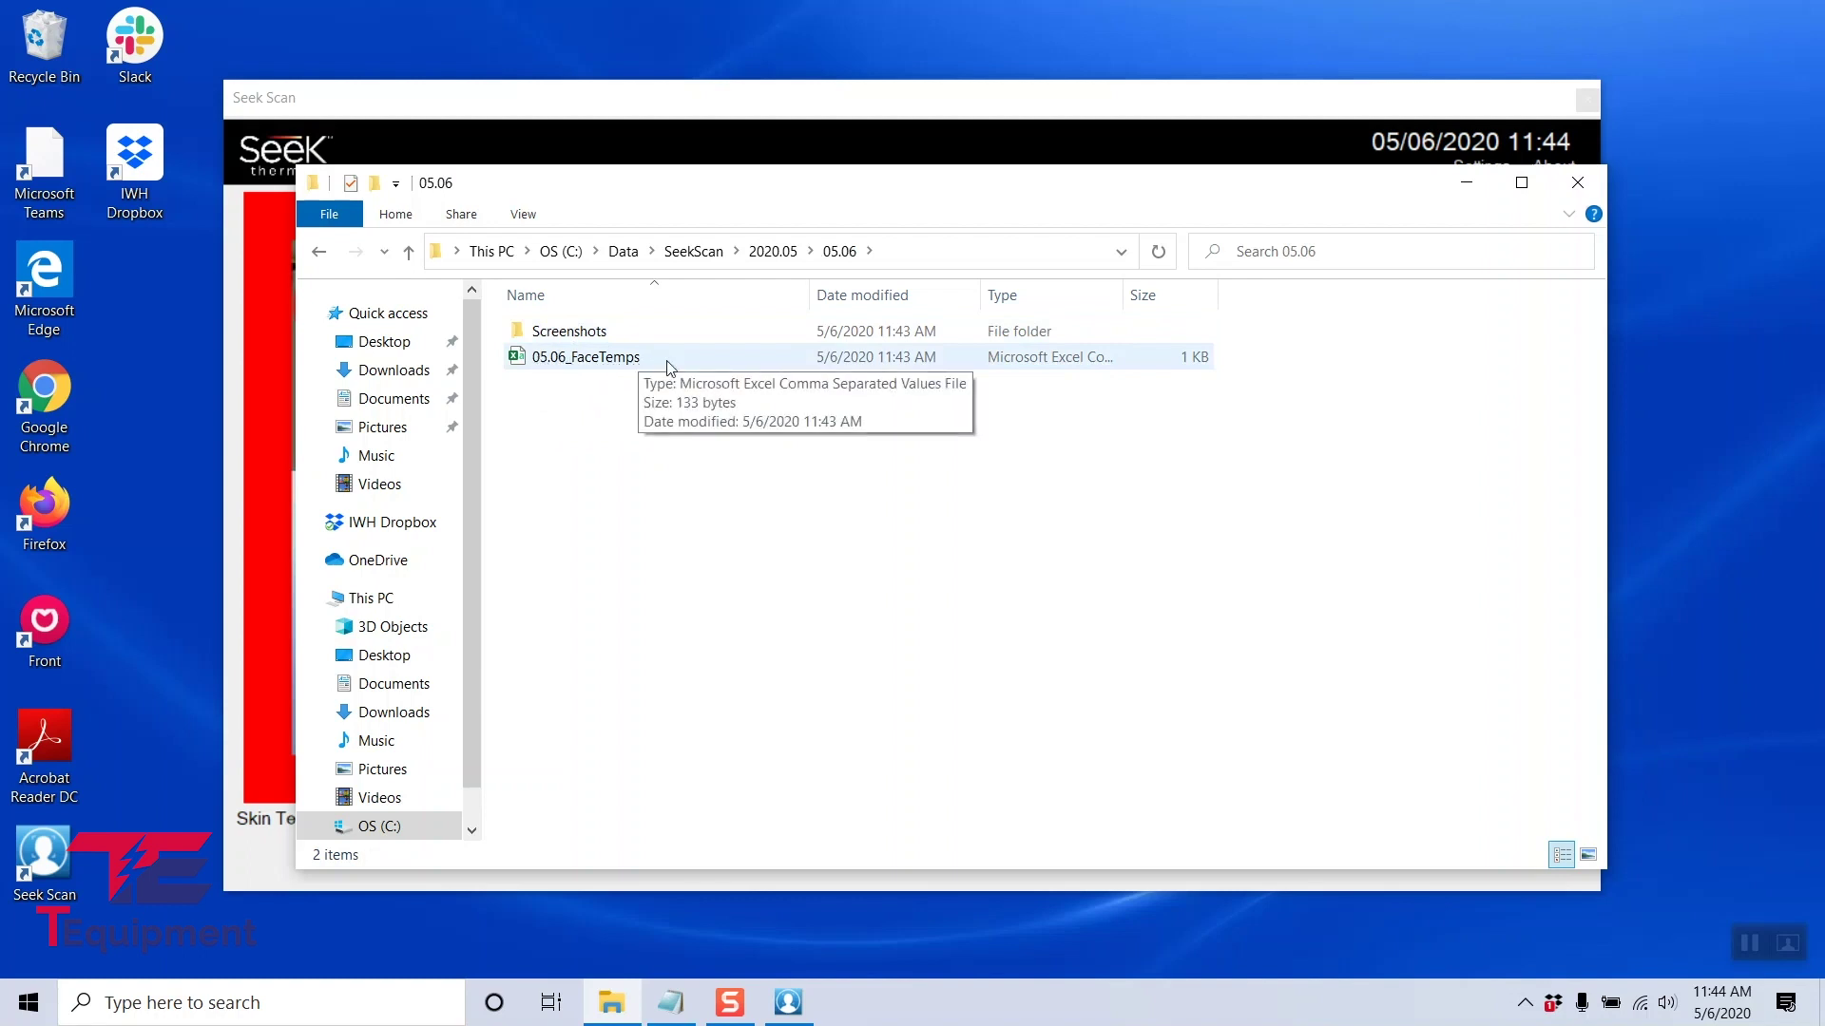
# - Open the failed scan's capture folder 2020.05.06._11.43.24 within the FAIL folder of Screenshots
pyautogui.doubleClick(600, 333)
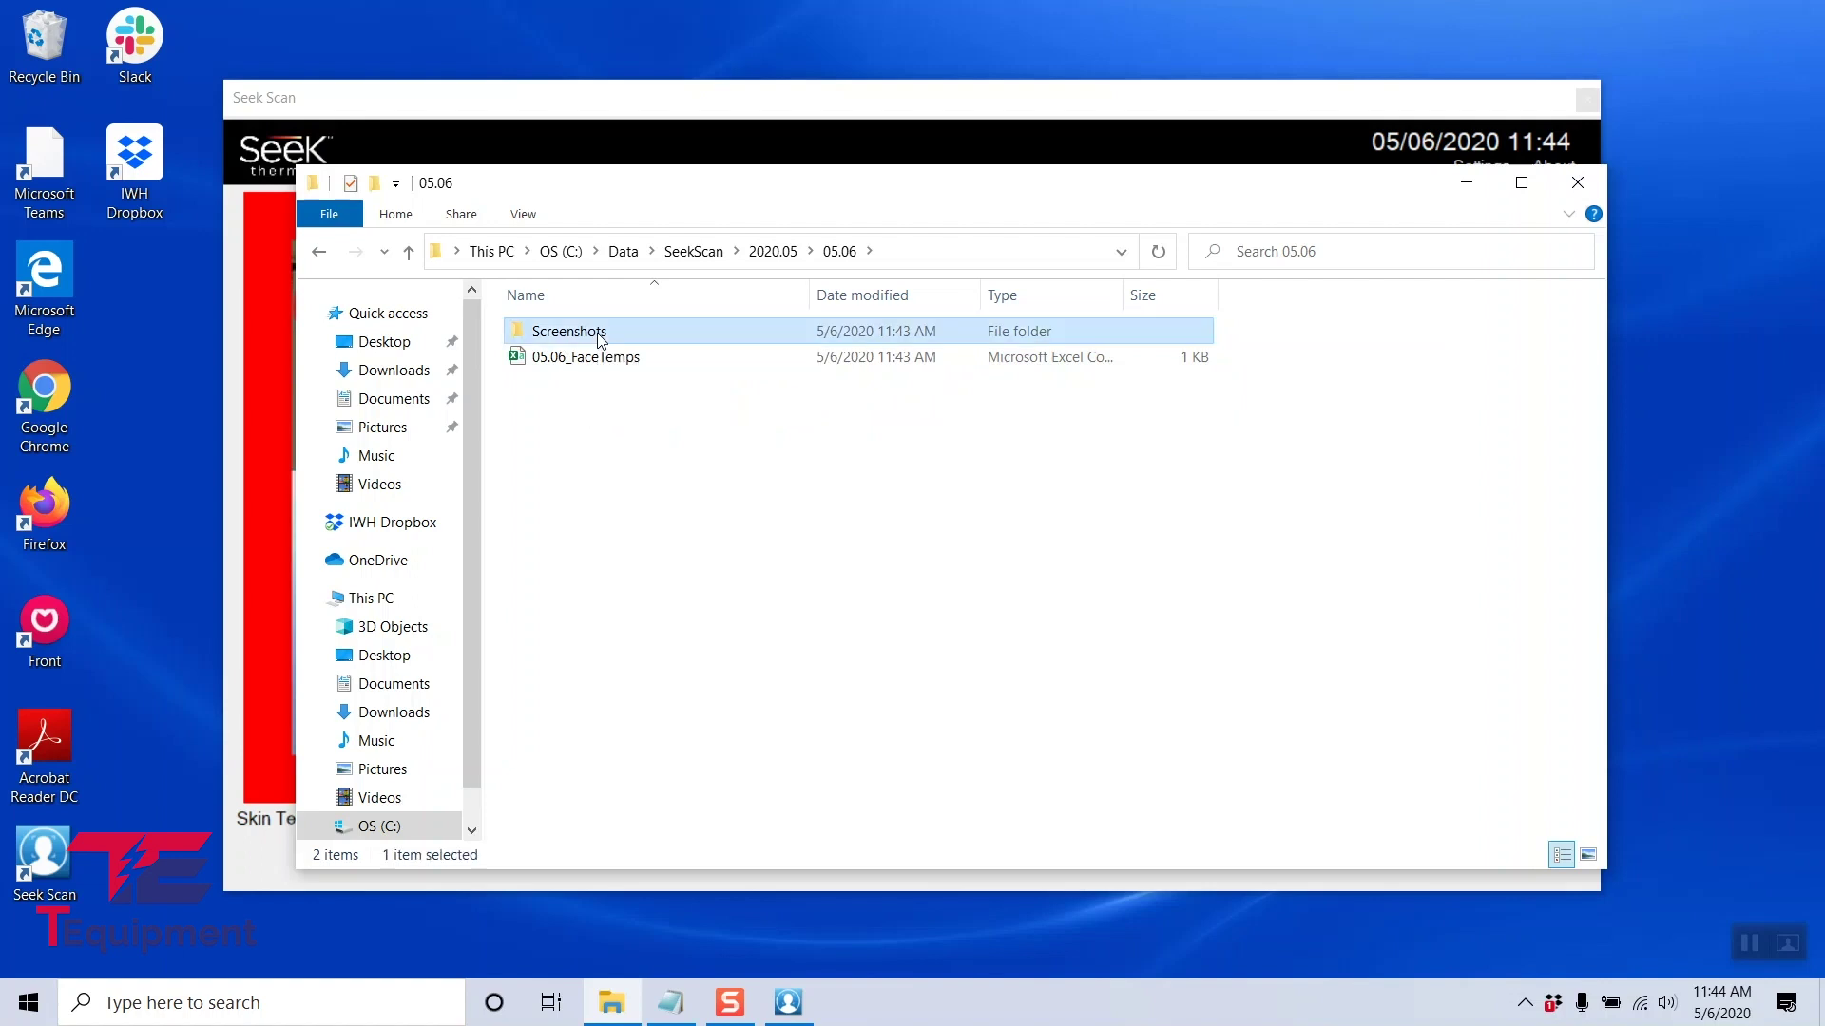
pyautogui.doubleClick(600, 333)
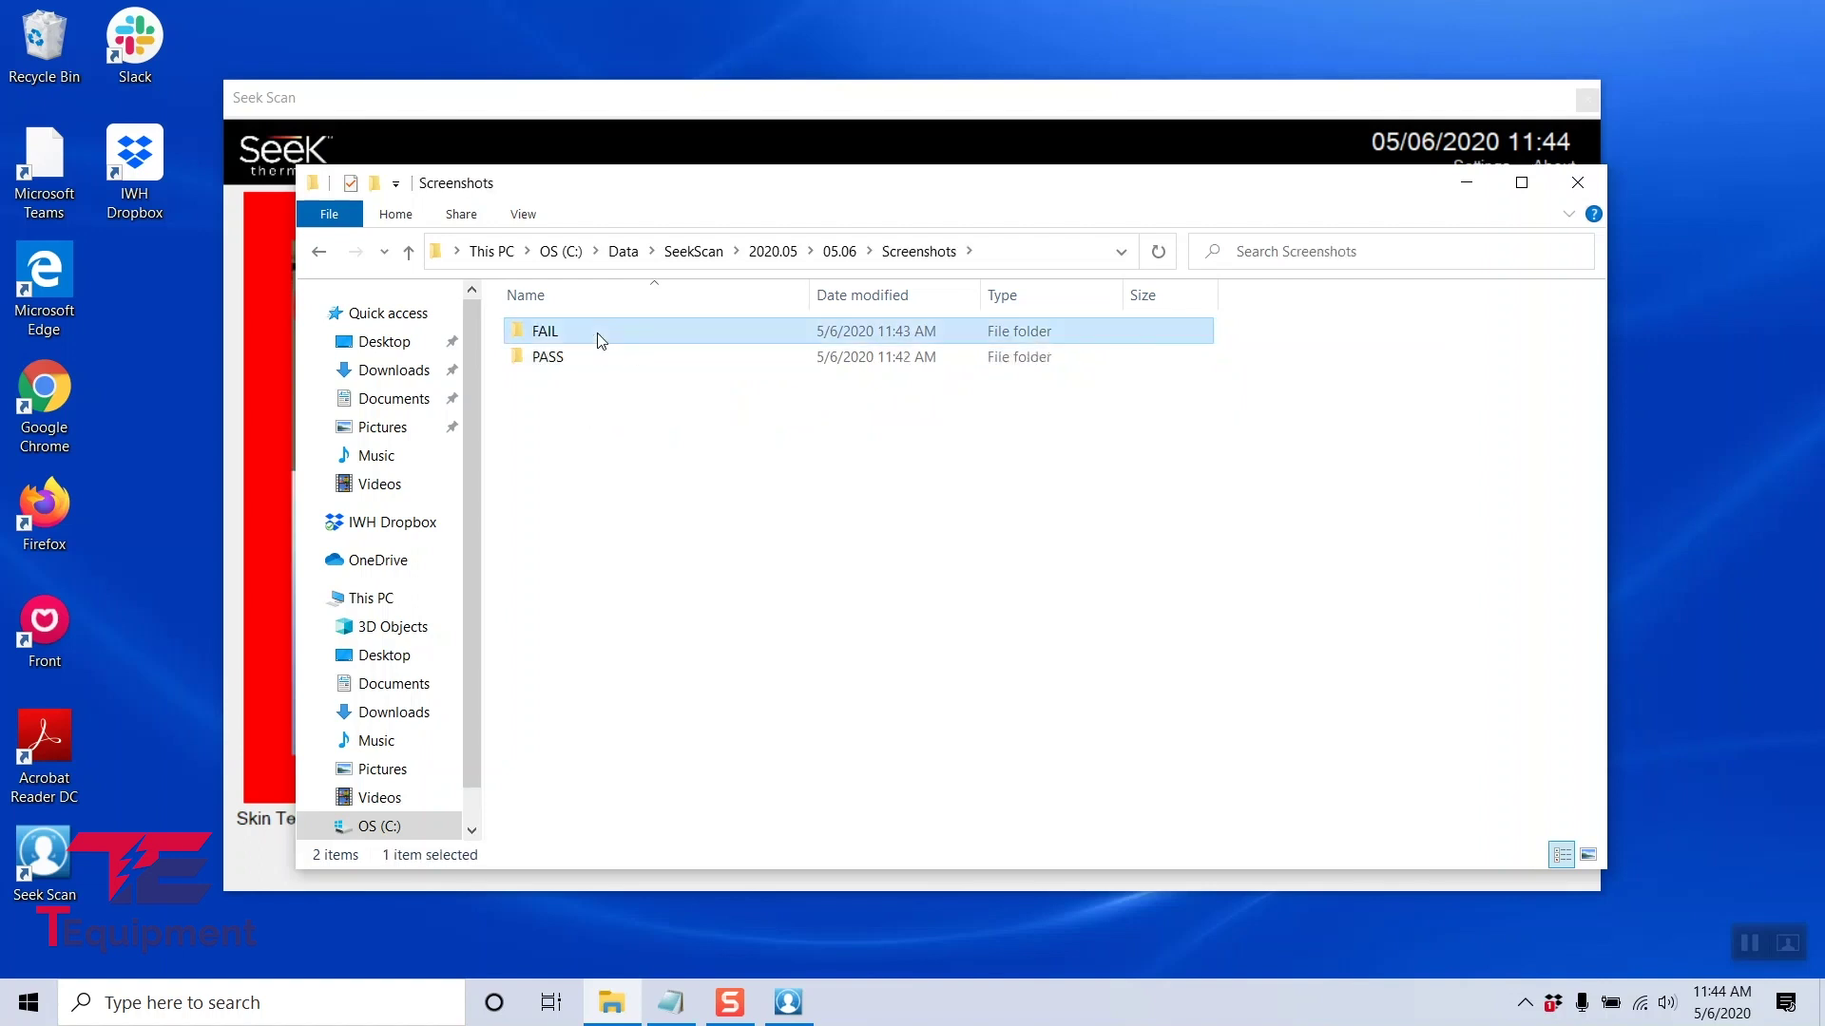
pyautogui.doubleClick(600, 333)
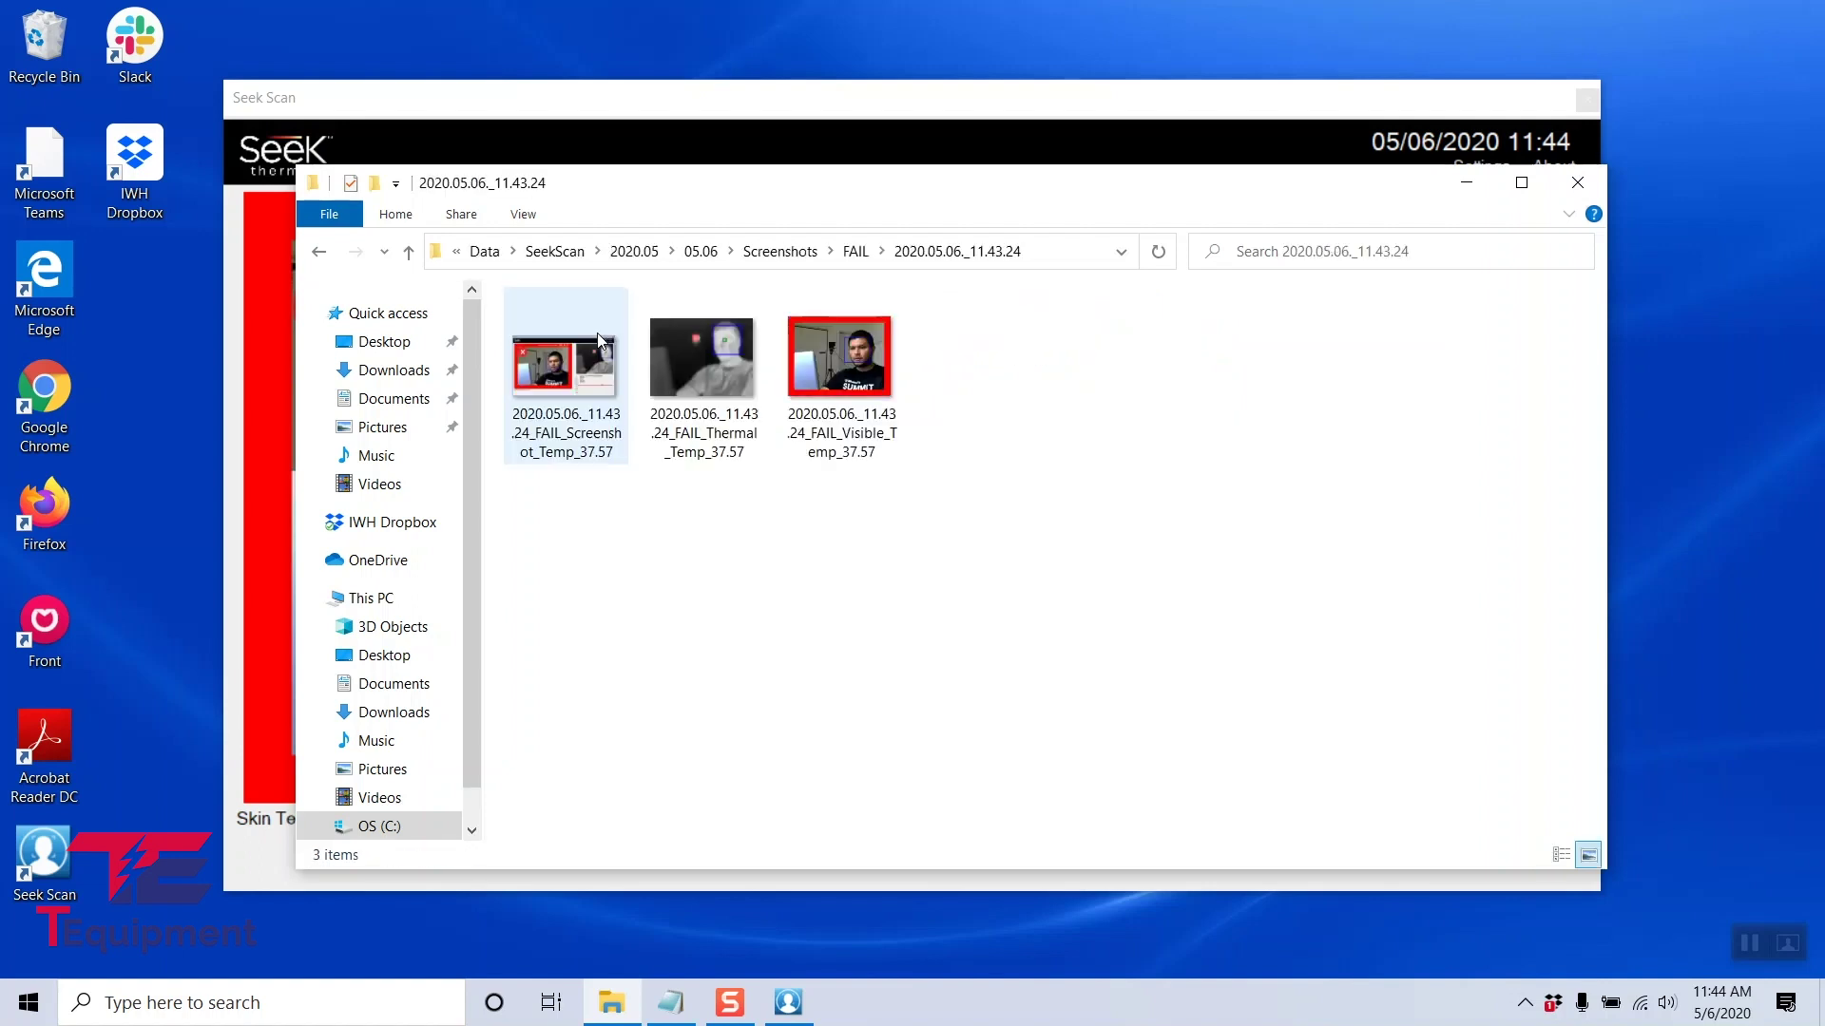
# - View the failed scan's screenshot, thermal and visible images one after another, closing each one
pyautogui.doubleClick(595, 416)
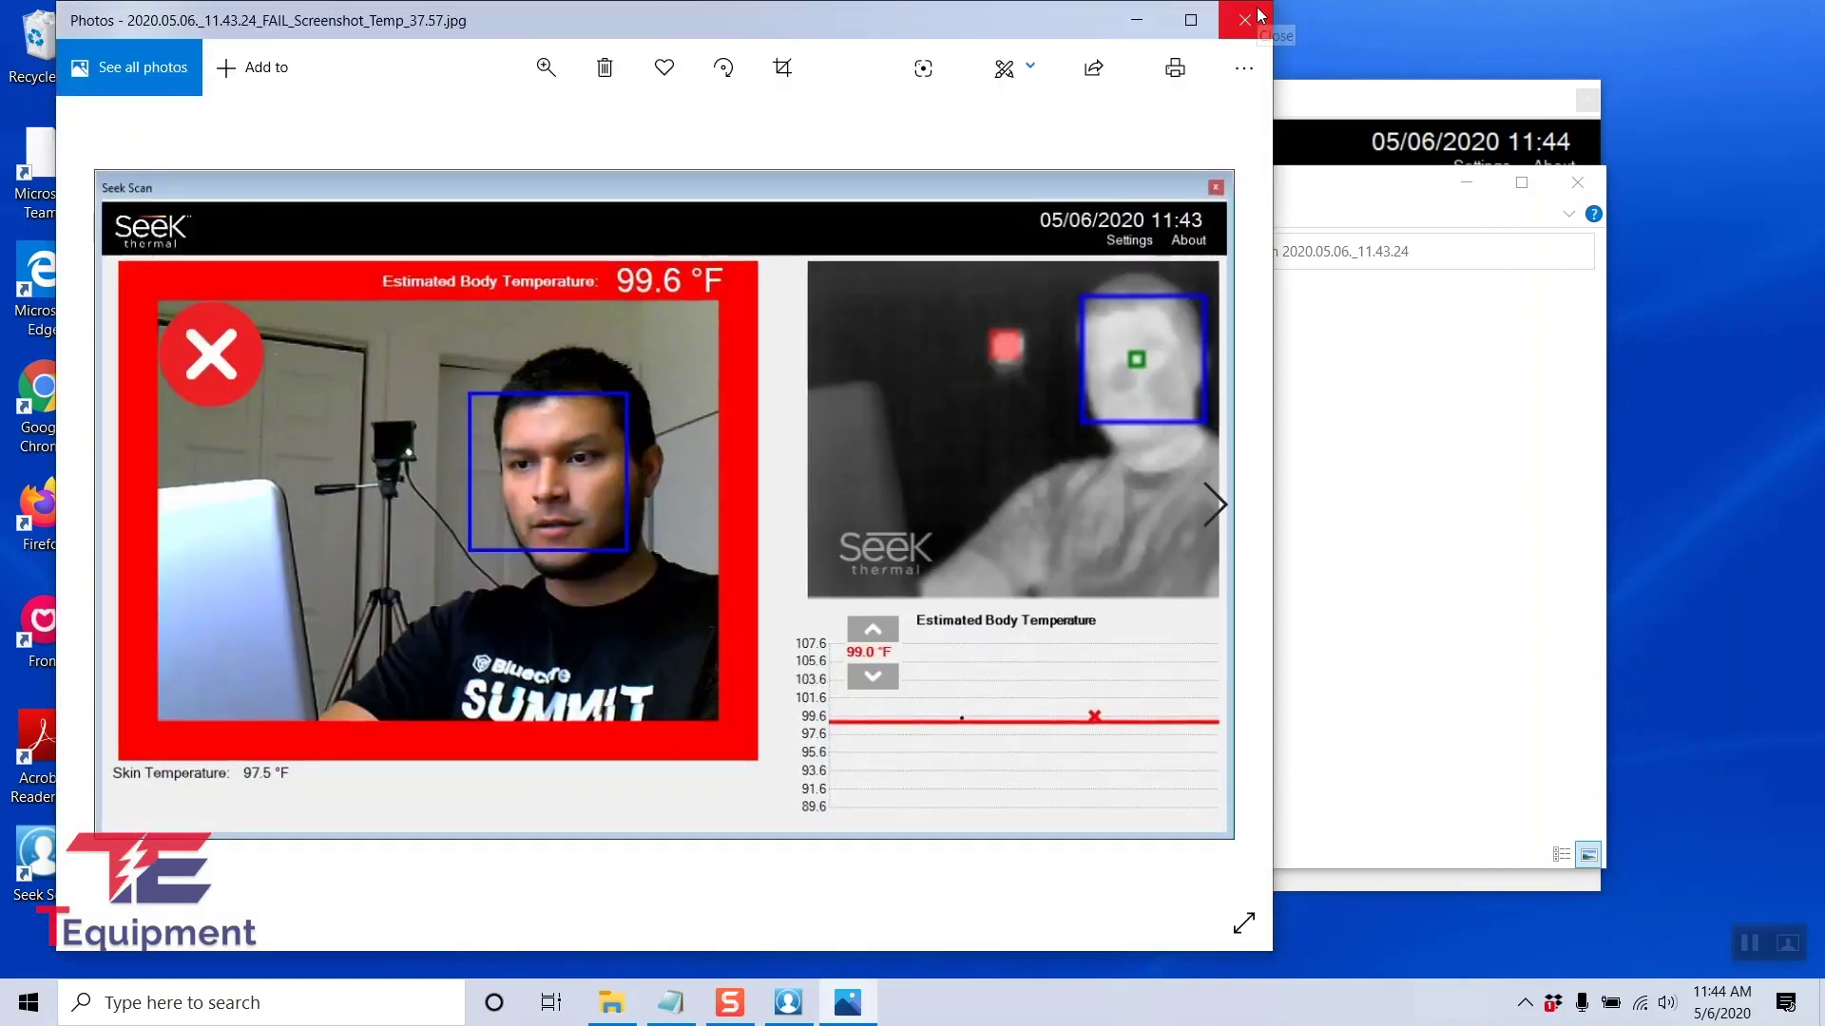
pyautogui.click(1245, 19)
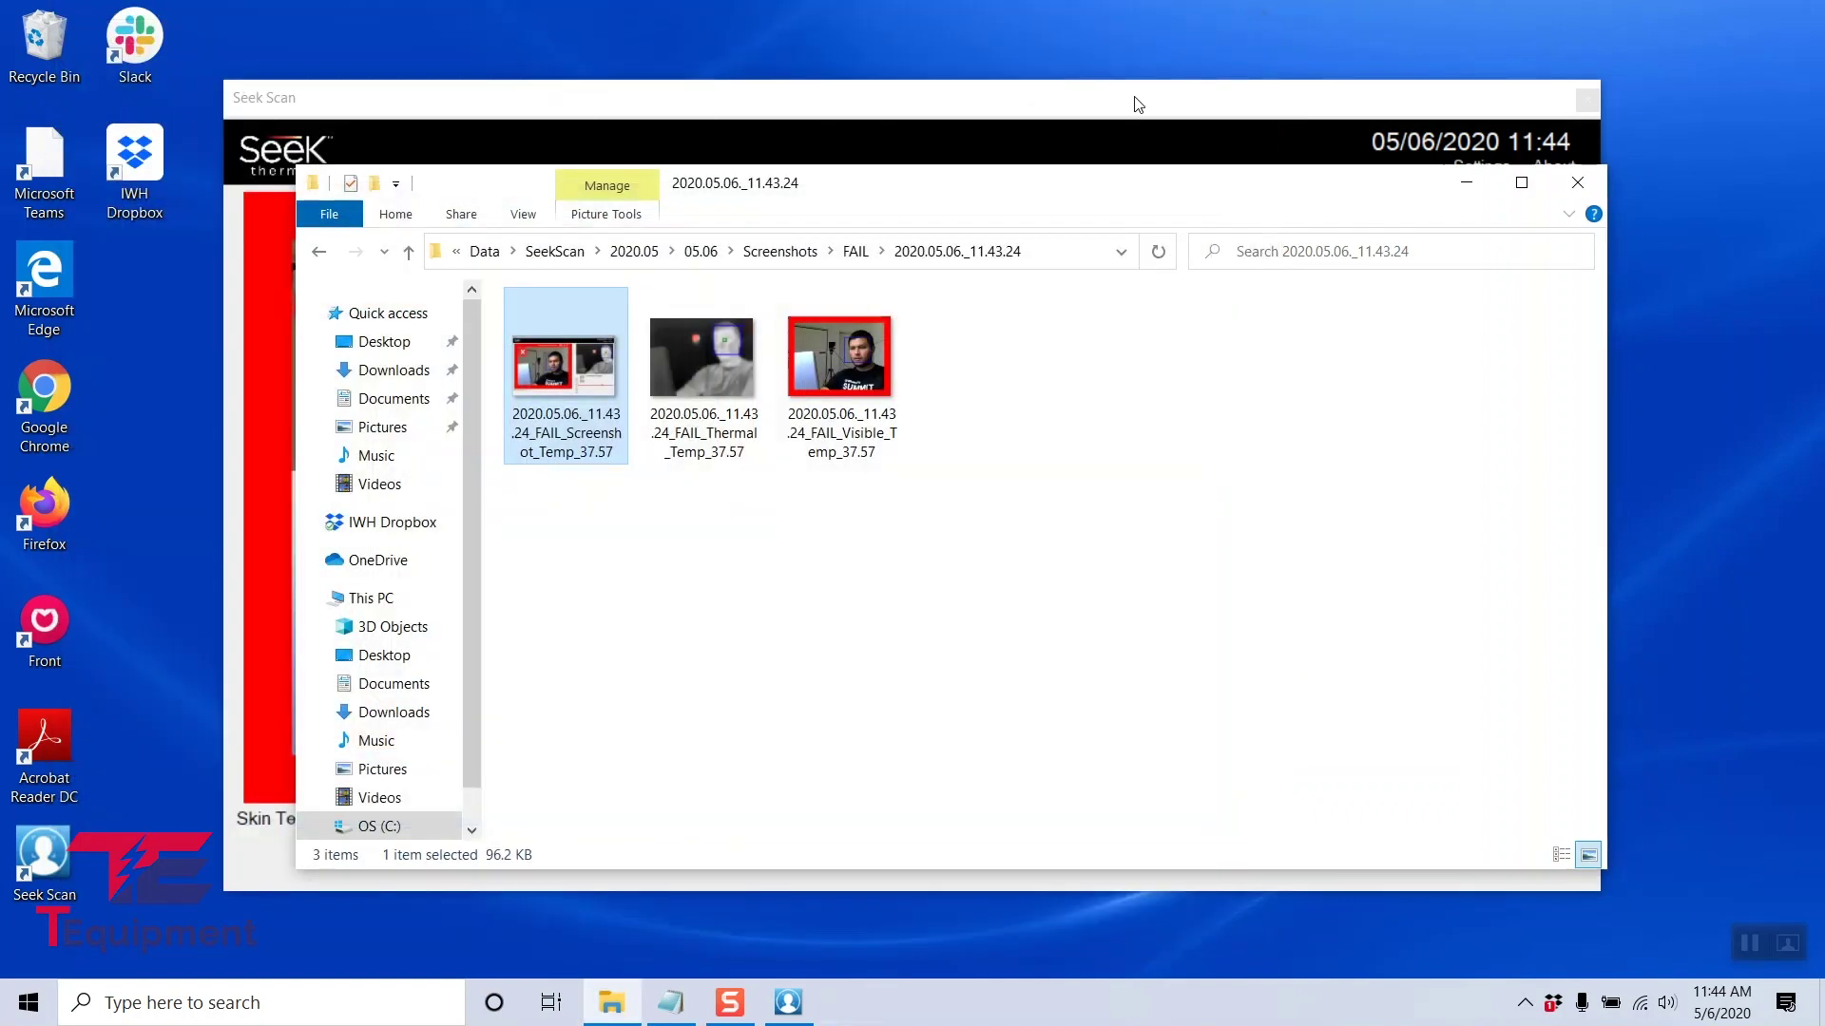
pyautogui.doubleClick(738, 389)
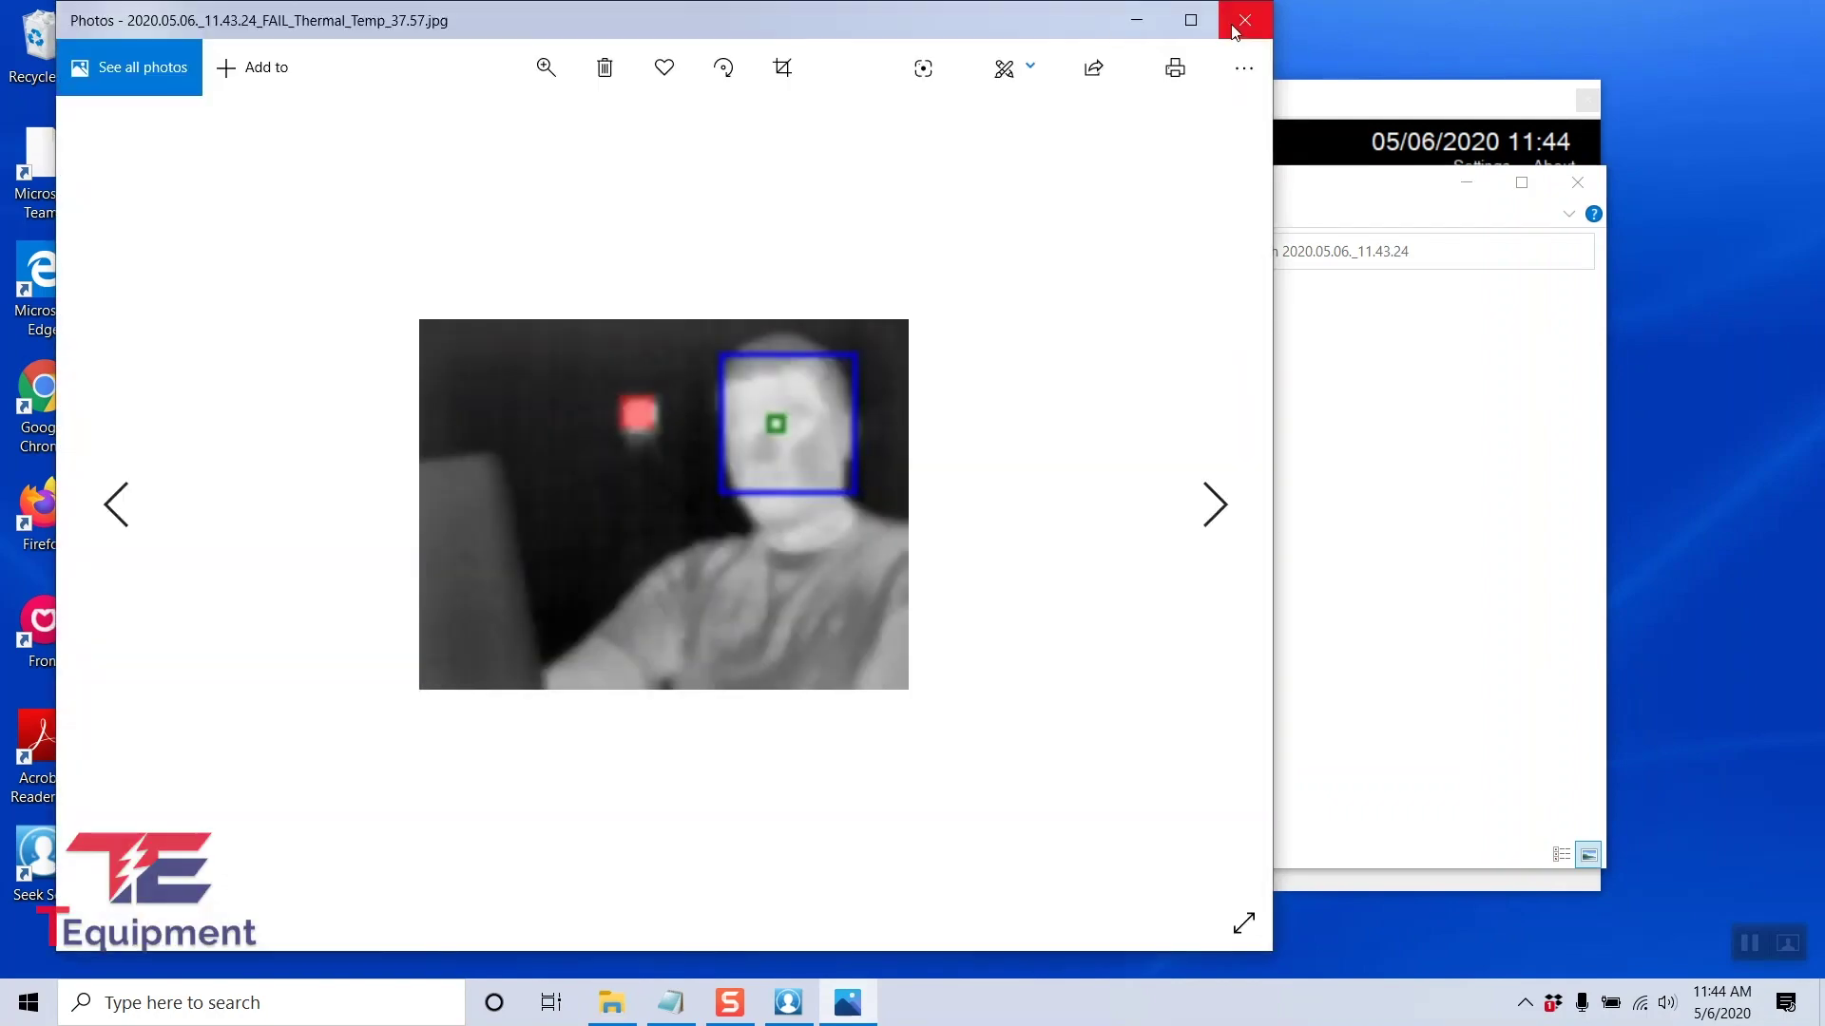
pyautogui.click(1245, 19)
pyautogui.doubleClick(852, 389)
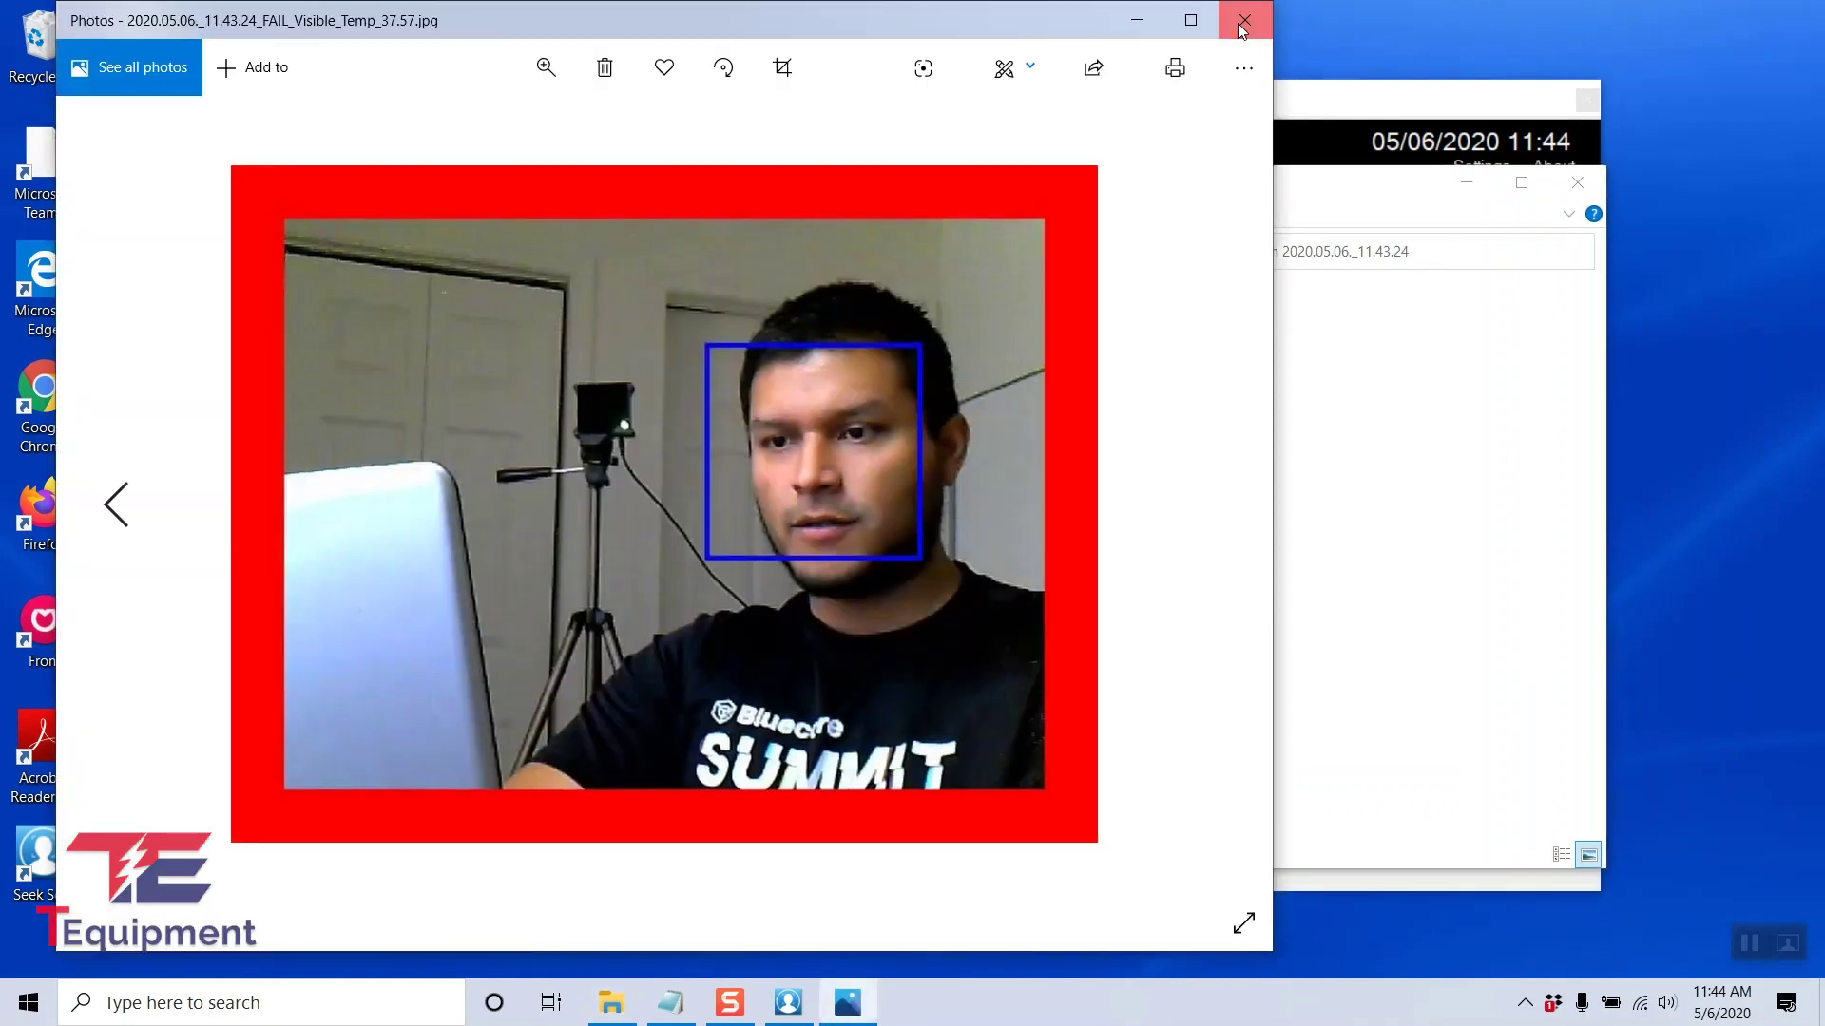
pyautogui.click(1243, 21)
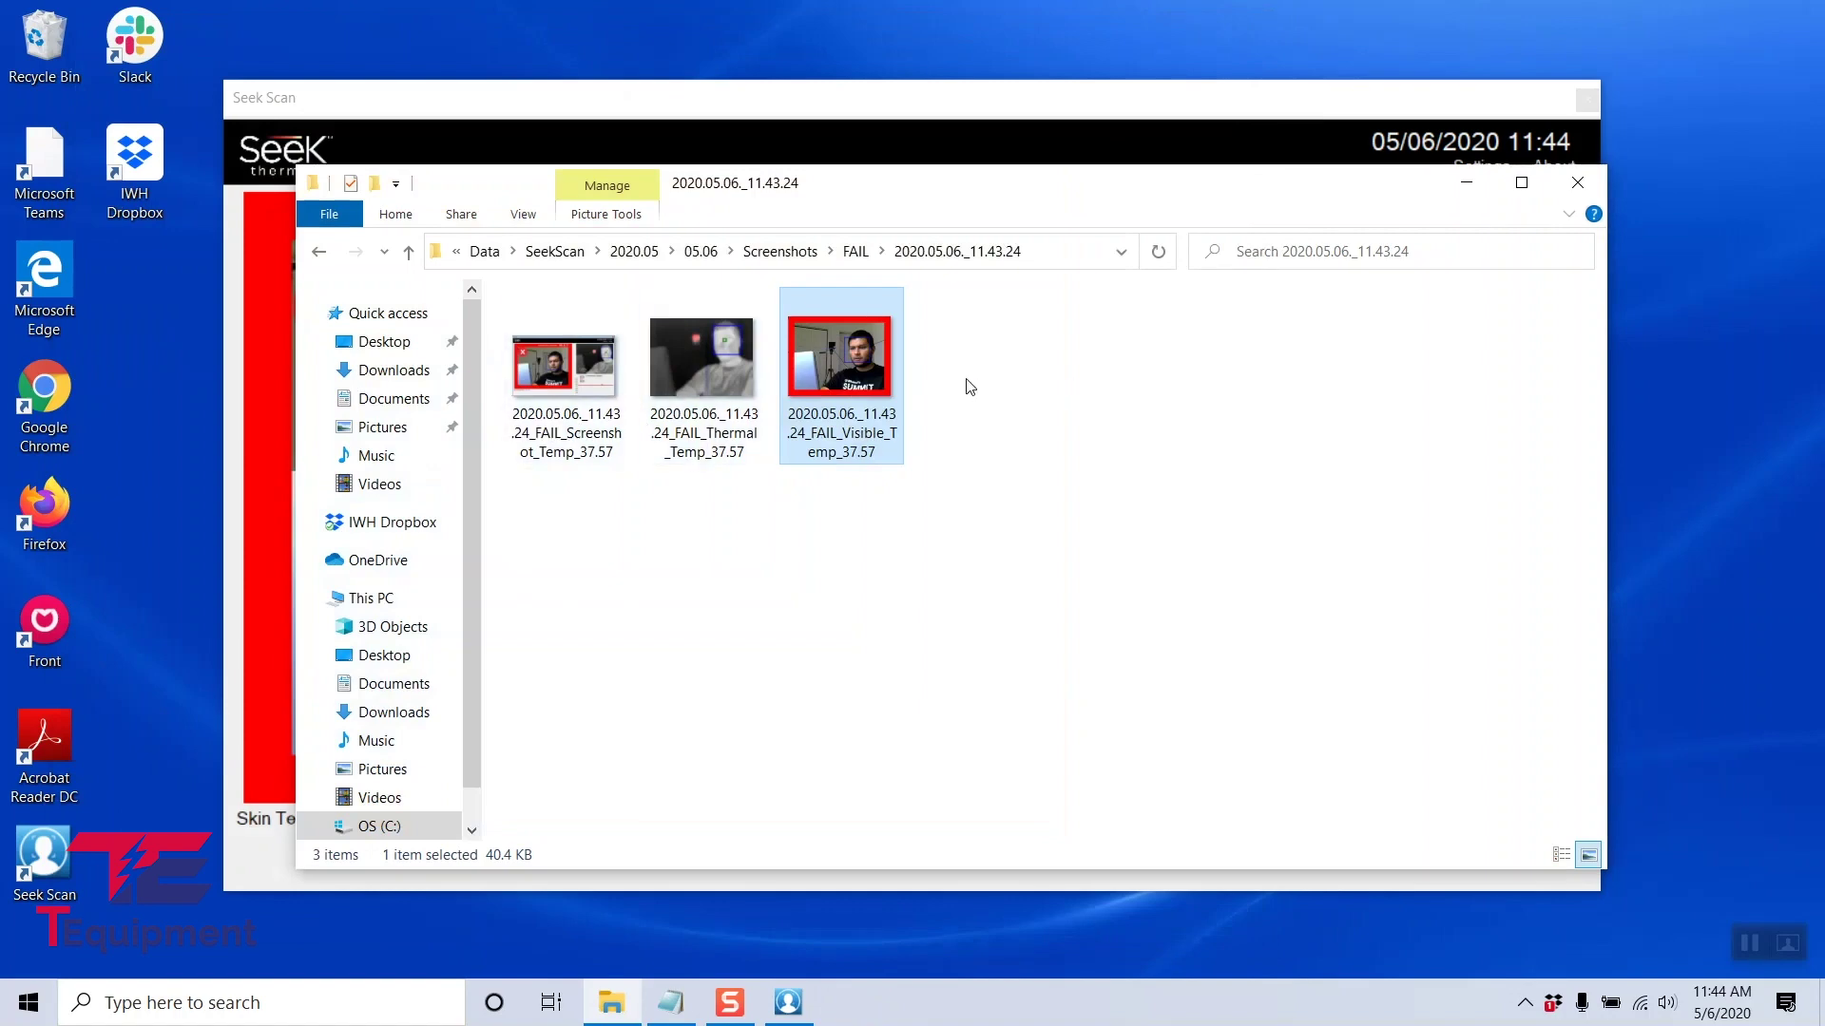
# - Return to the Screenshots folder and open the PASS capture folder 2020.05.06._11.42.42
pyautogui.click(780, 252)
pyautogui.doubleClick(611, 358)
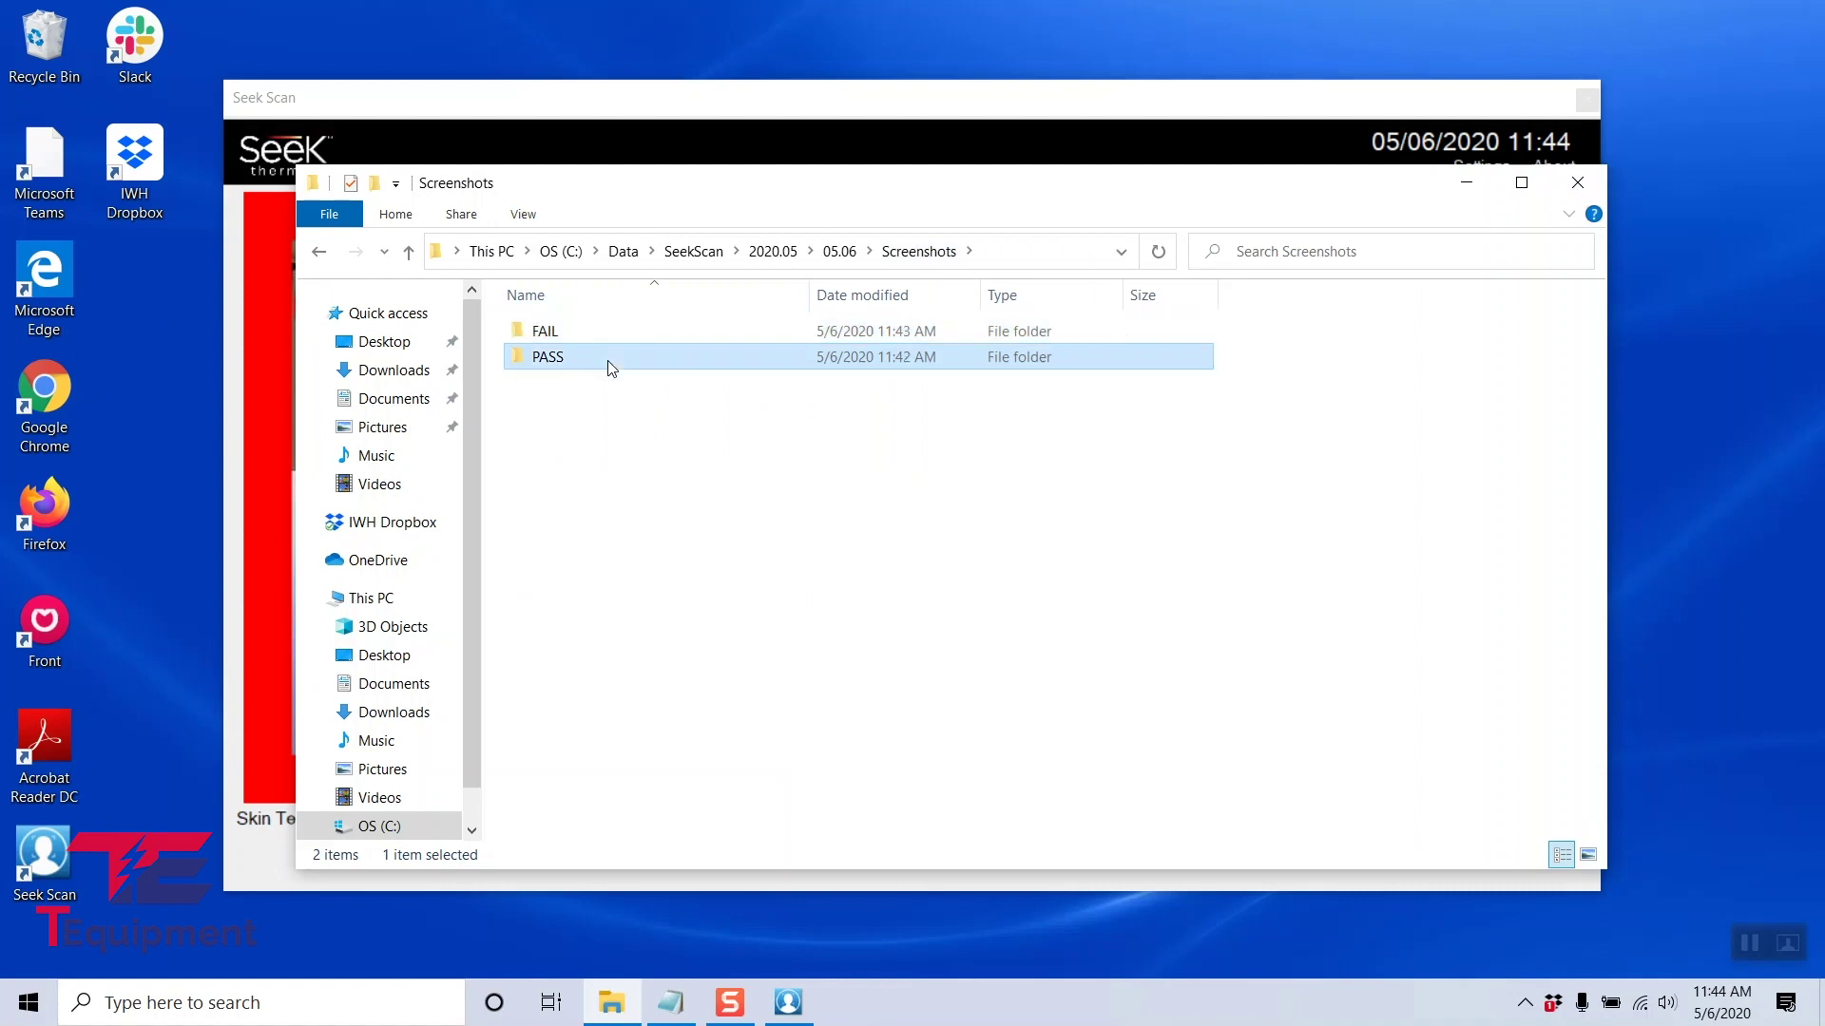
pyautogui.doubleClick(636, 333)
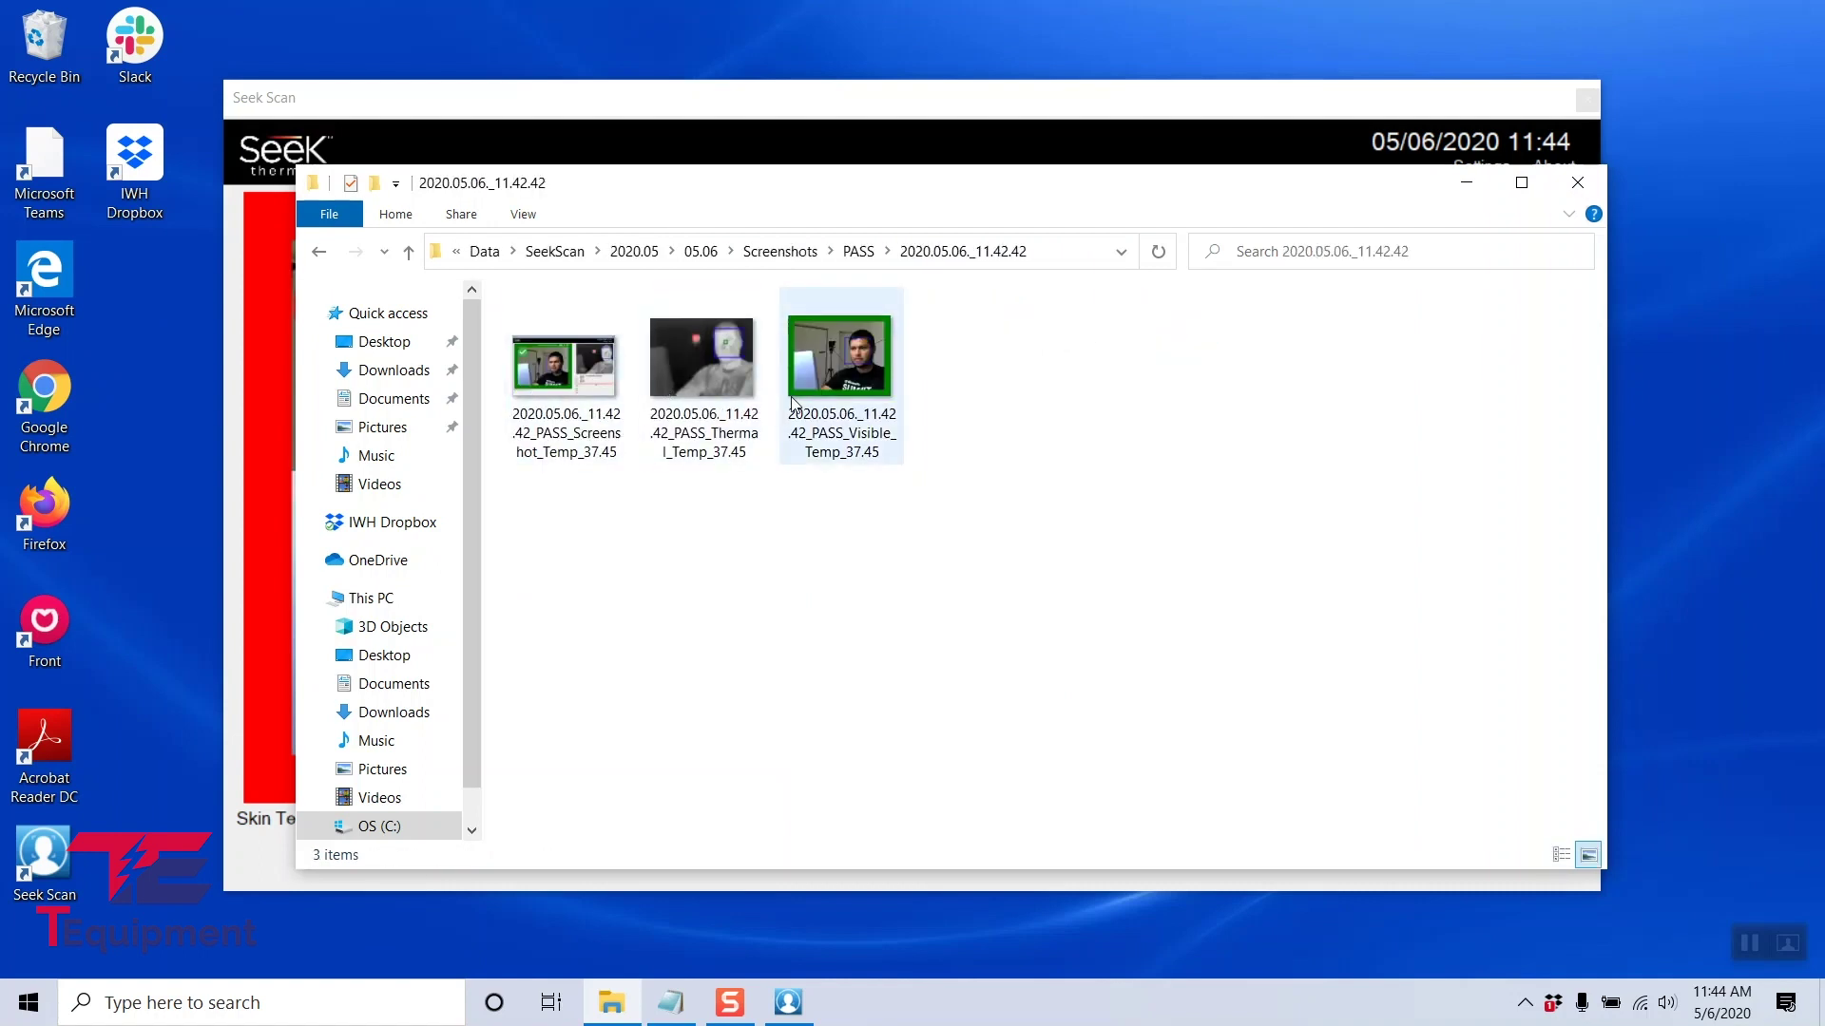
# - Go back to the 05.06 folder through 2020.05 and open the 05.06_FaceTemps log in Excel
pyautogui.click(772, 262)
pyautogui.click(771, 253)
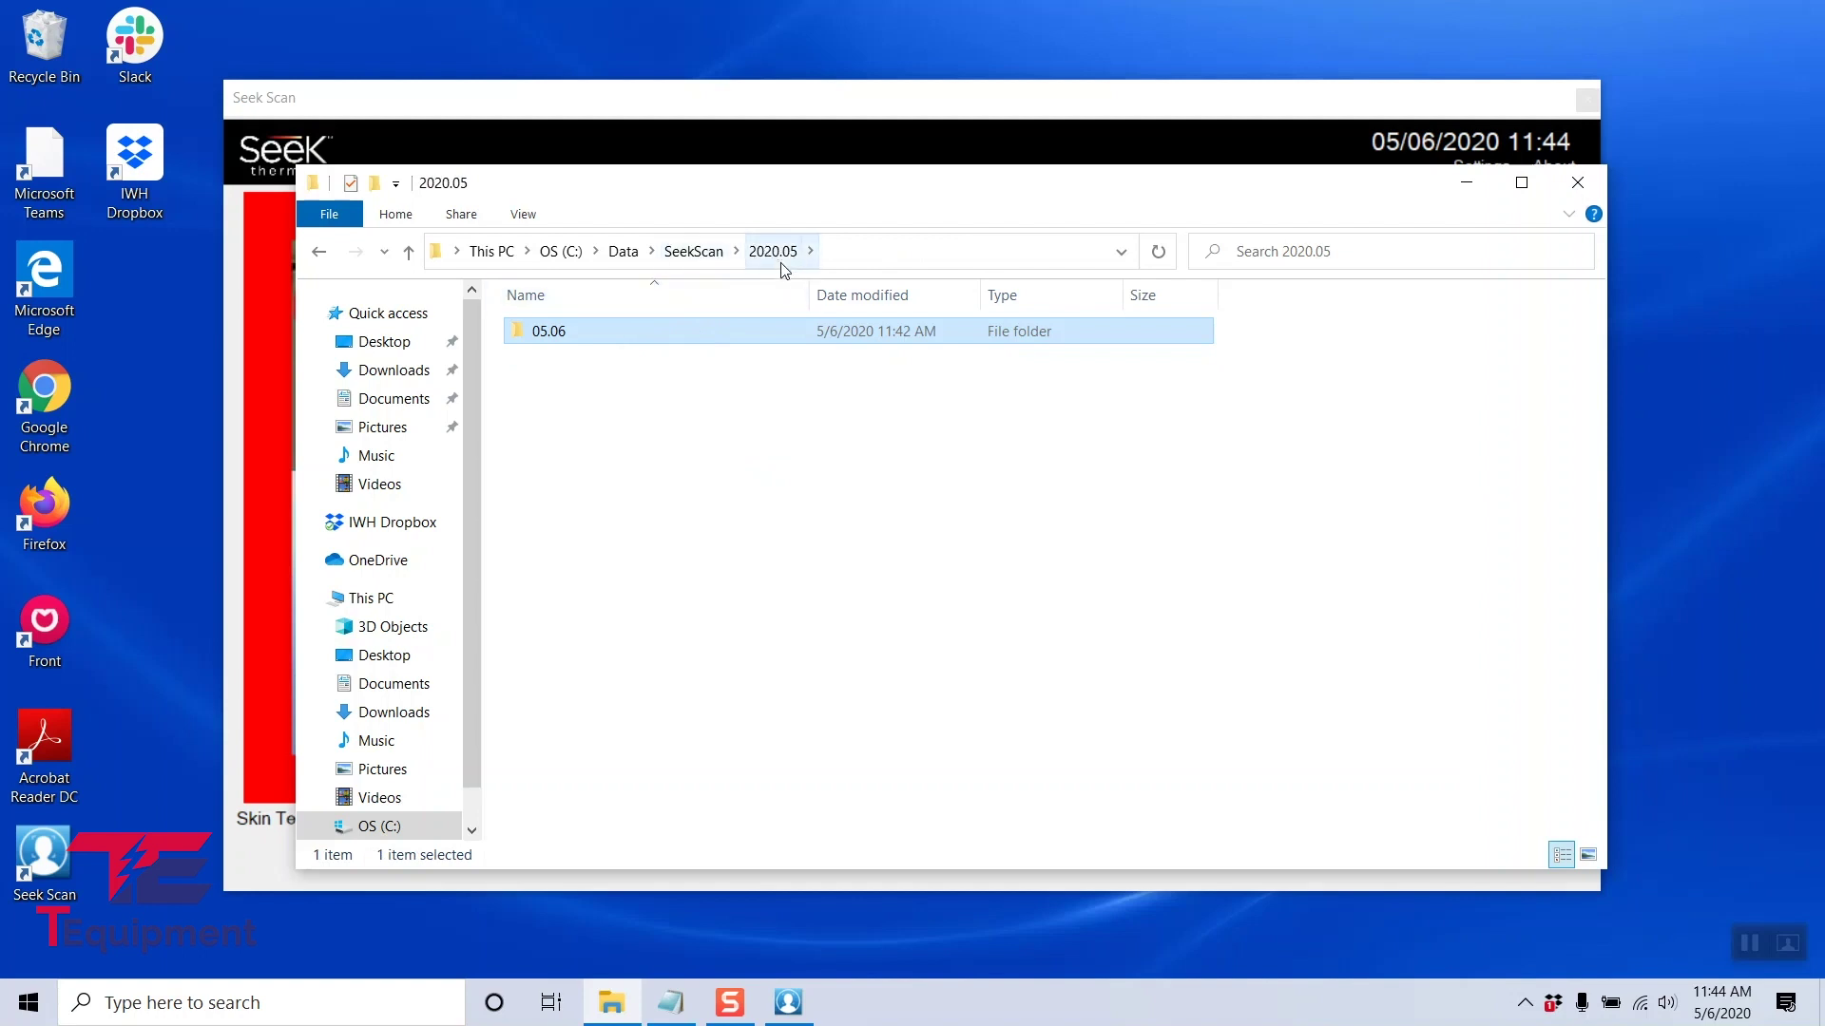
pyautogui.doubleClick(592, 336)
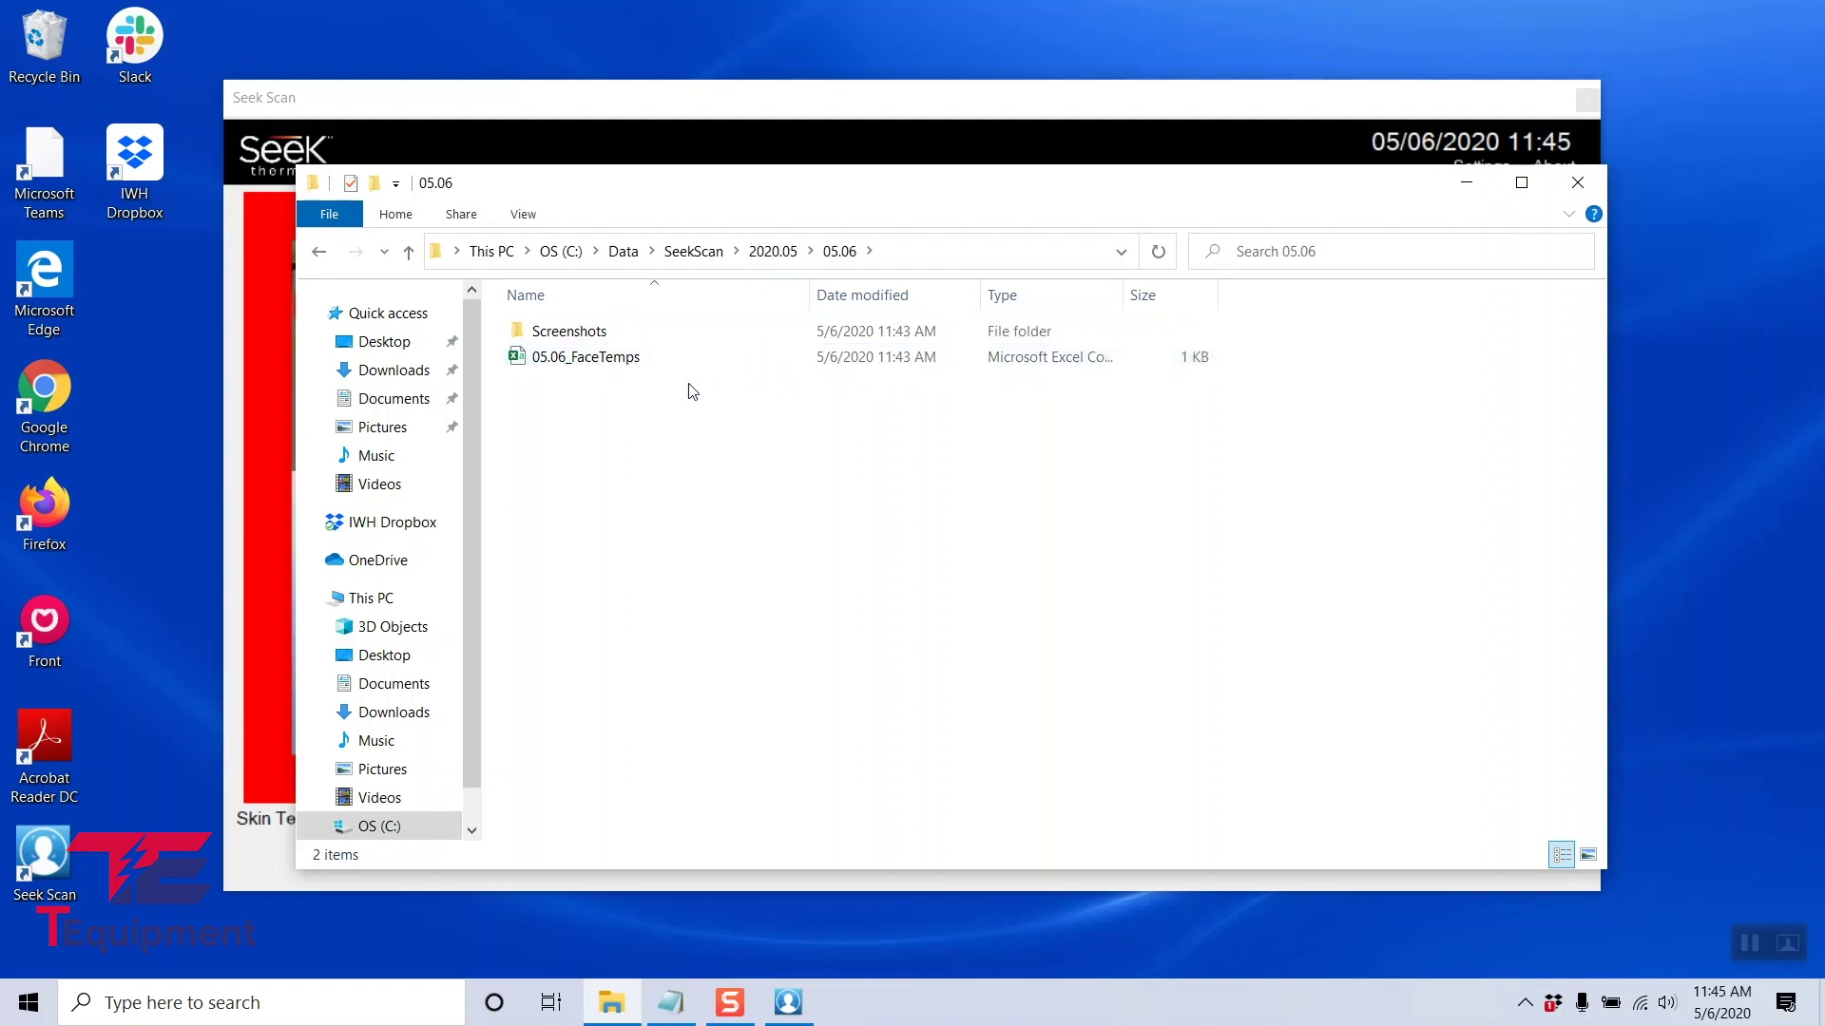
pyautogui.doubleClick(586, 357)
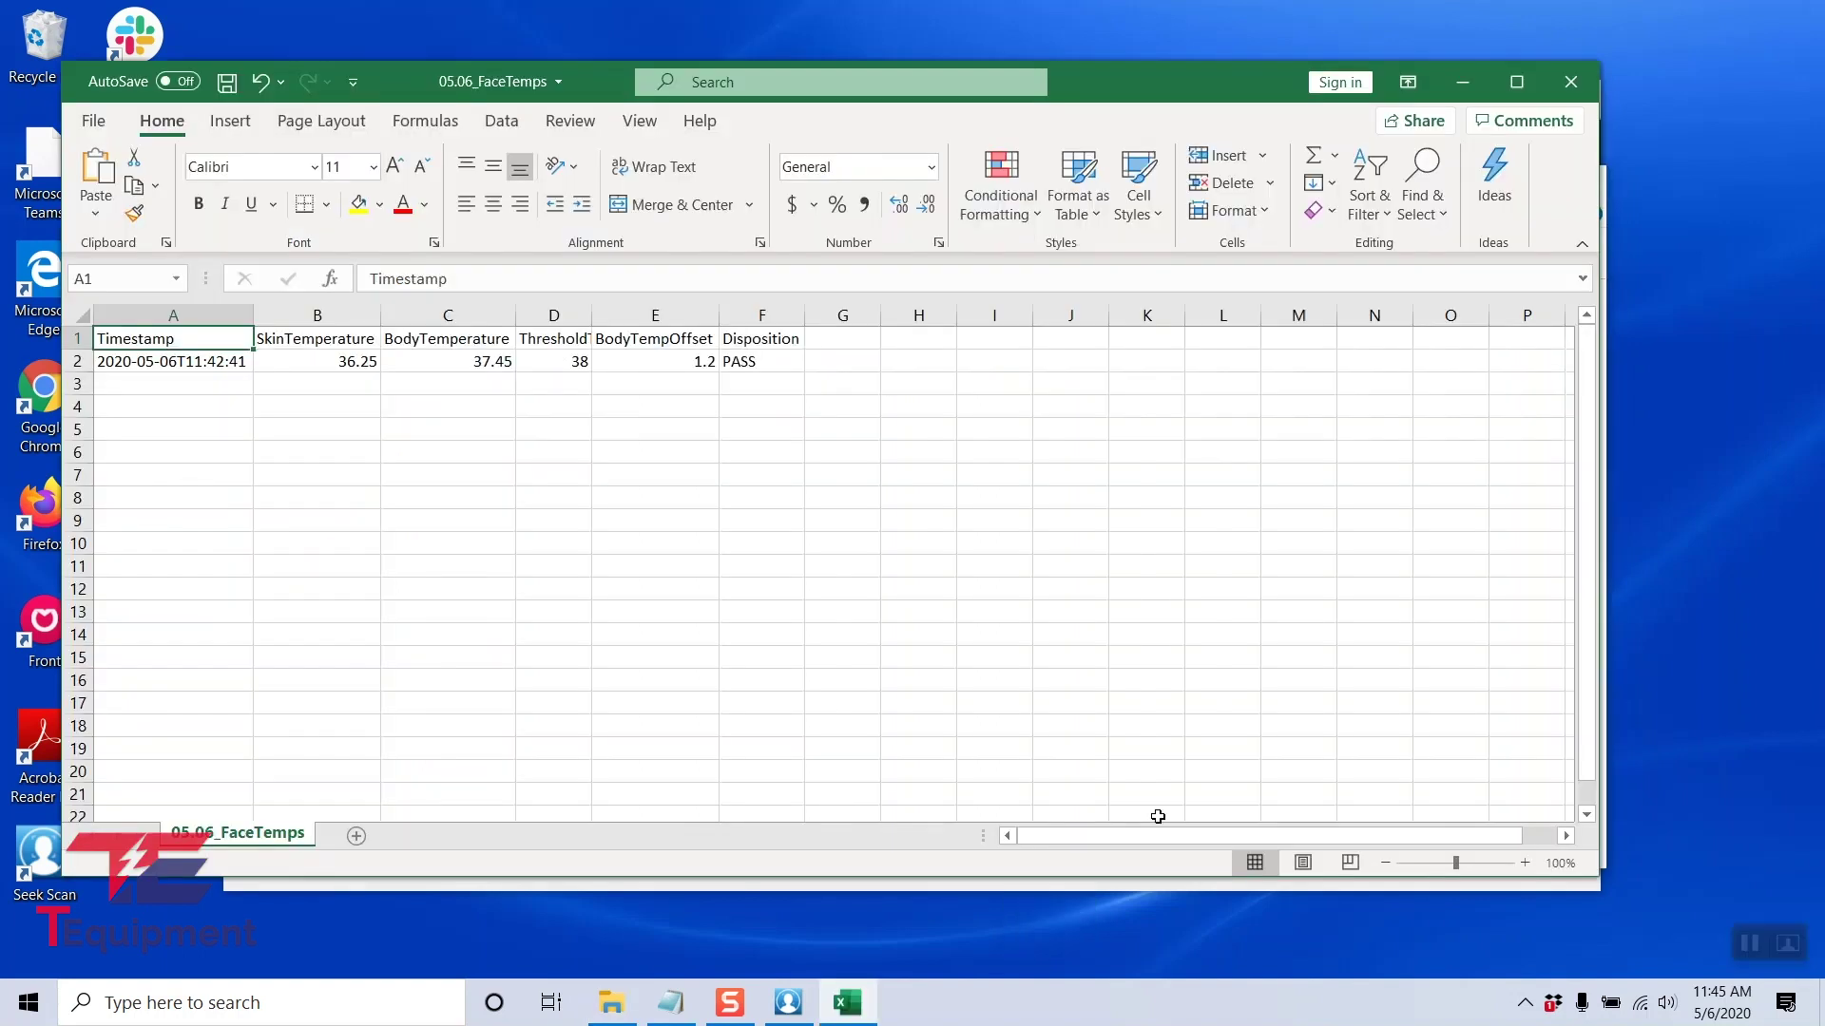